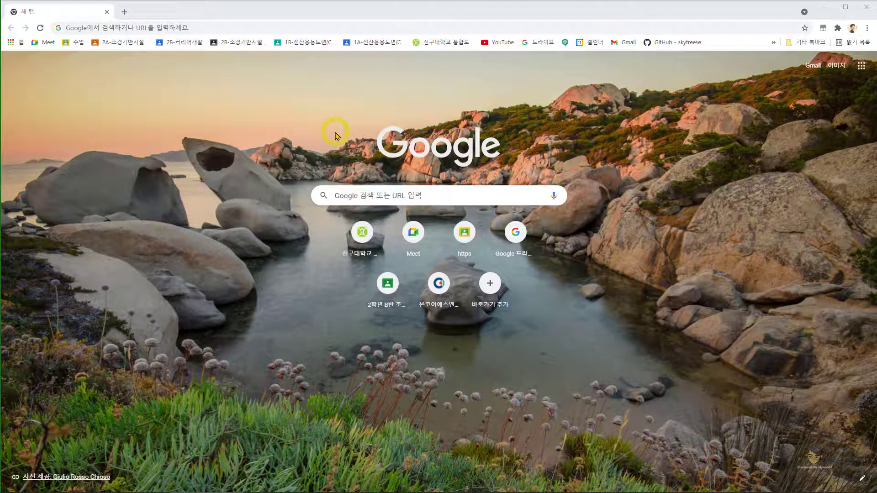
Step: Run a Google search for 한국 오토데스크 (Autodesk Korea)
{"action": "left_click", "coordinate": [362, 195]}
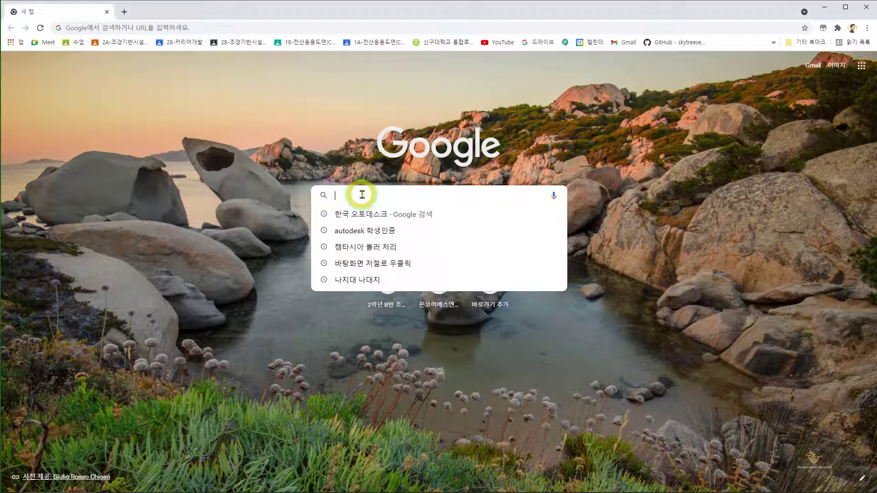
{"action": "type", "text": "한"}
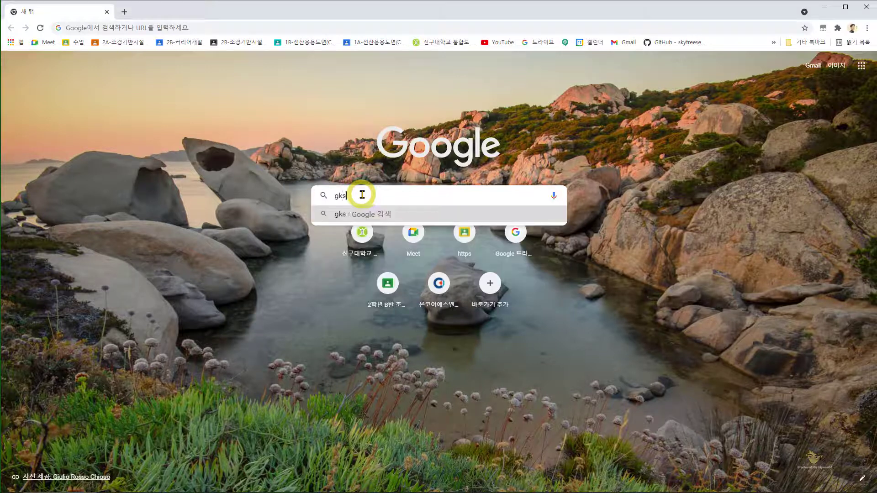
{"action": "type", "text": "ㄱ"}
{"action": "type", "text": "국 오"}
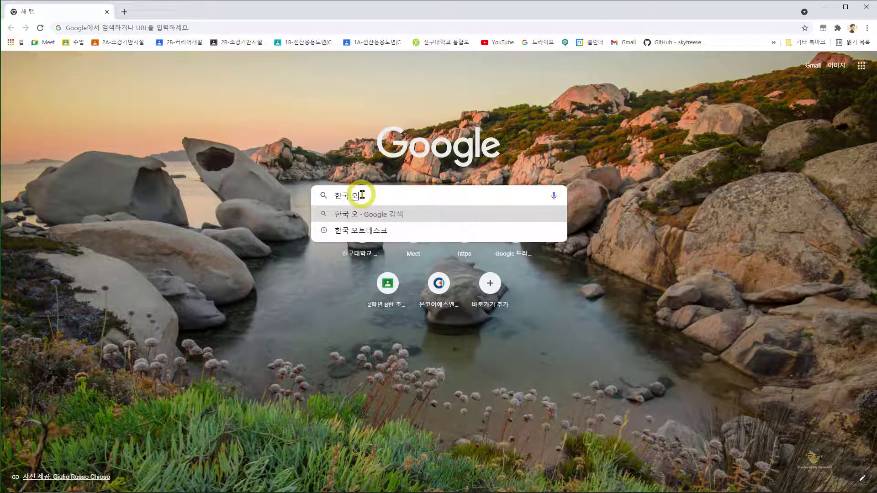
{"action": "type", "text": "토데싀크"}
{"action": "key", "text": "Return"}
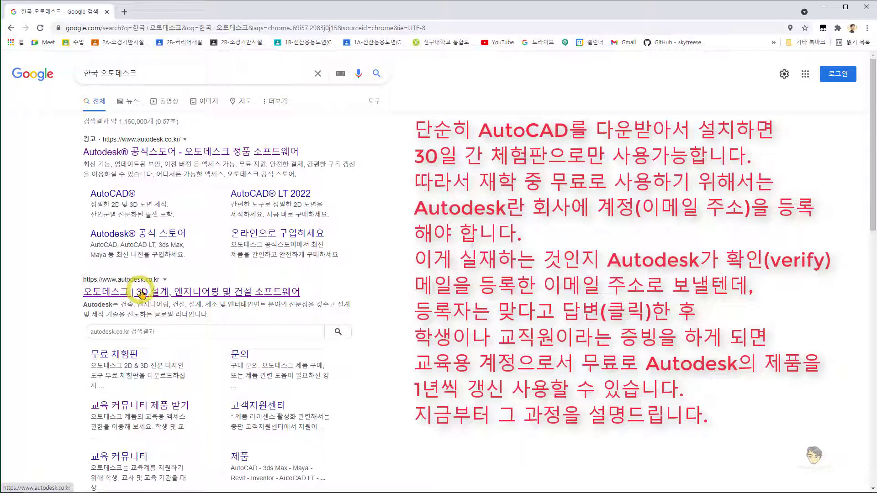
Step: Open autodesk.co.kr and scroll down to the 교육 card offering free student software
{"action": "left_click", "coordinate": [142, 292]}
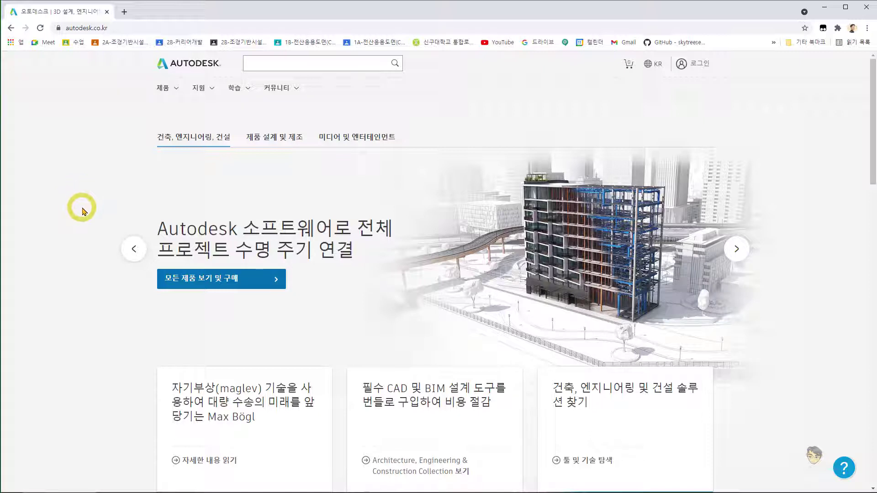
{"action": "scroll", "coordinate": [86, 212], "scroll_direction": "down", "scroll_amount": 1}
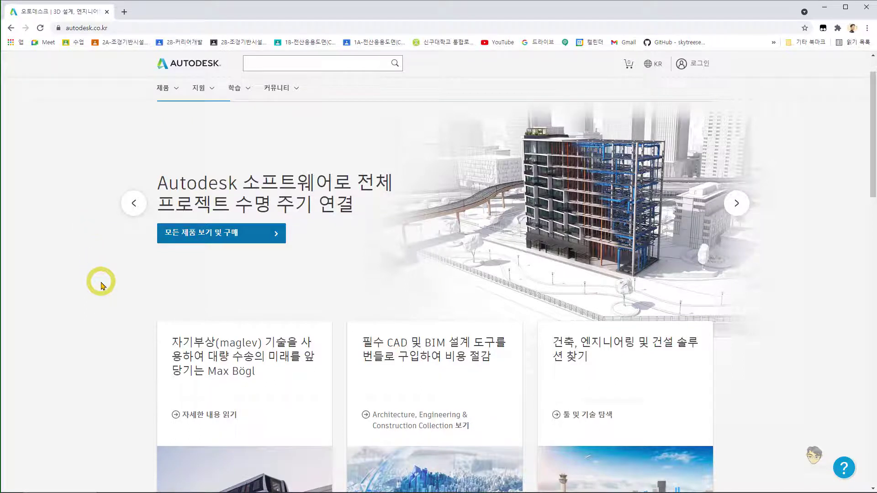
{"action": "scroll", "coordinate": [101, 286], "scroll_direction": "down", "scroll_amount": 4}
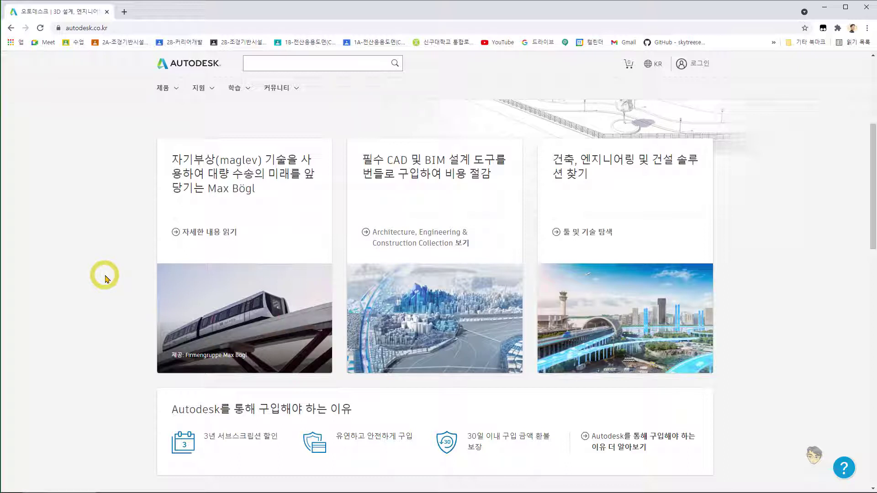
{"action": "scroll", "coordinate": [111, 272], "scroll_direction": "down", "scroll_amount": 4}
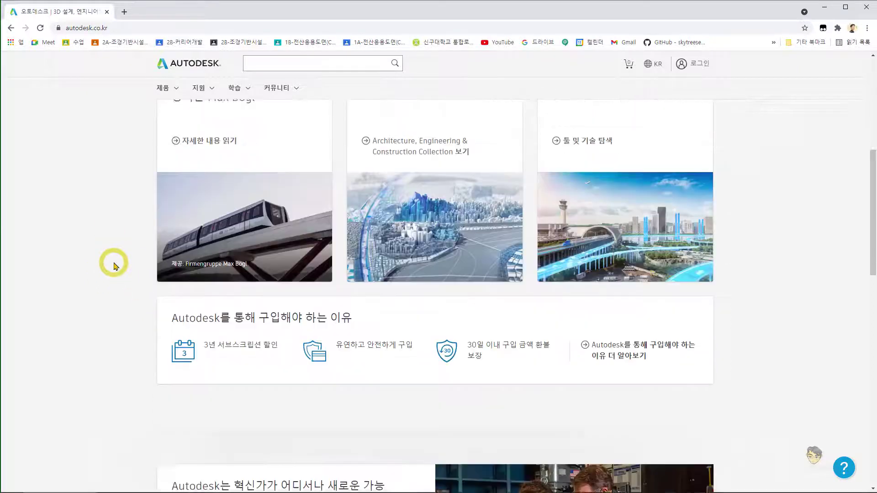
{"action": "scroll", "coordinate": [113, 264], "scroll_direction": "down", "scroll_amount": 4}
{"action": "scroll", "coordinate": [112, 263], "scroll_direction": "down", "scroll_amount": 3}
{"action": "scroll", "coordinate": [112, 261], "scroll_direction": "down", "scroll_amount": 2}
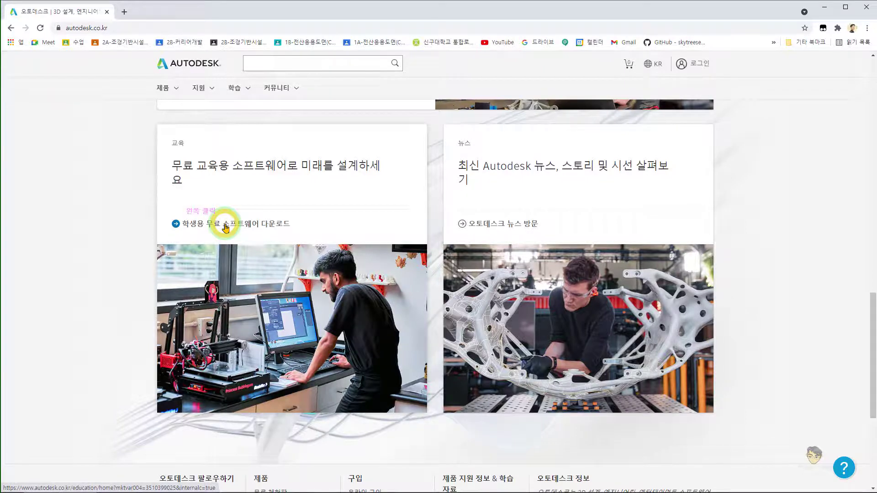
Step: Go from the free student software page to the 교육용 플랜 제품 받기 product page
{"action": "left_click", "coordinate": [225, 228]}
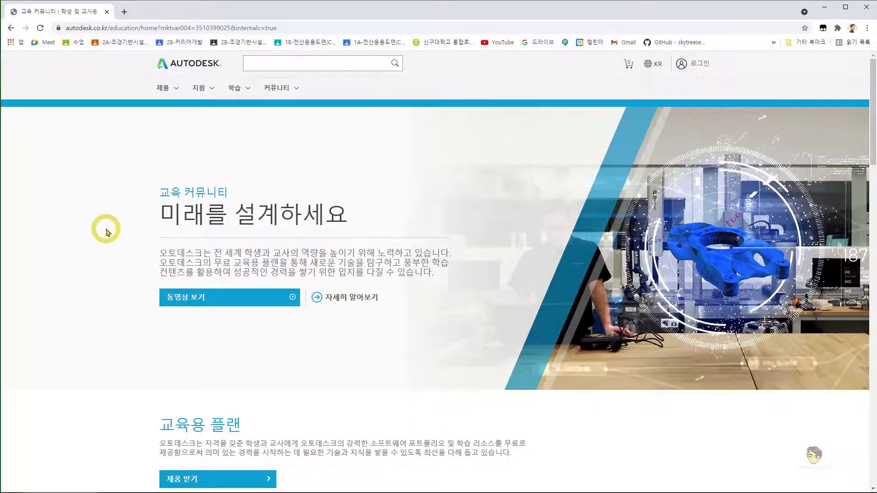
{"action": "scroll", "coordinate": [114, 254], "scroll_direction": "down", "scroll_amount": 2}
{"action": "scroll", "coordinate": [114, 254], "scroll_direction": "down", "scroll_amount": 3}
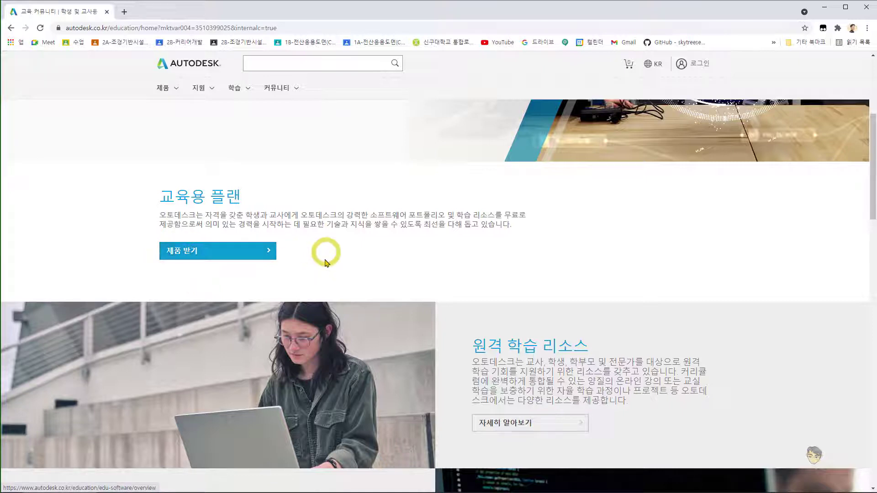
{"action": "left_click", "coordinate": [219, 256]}
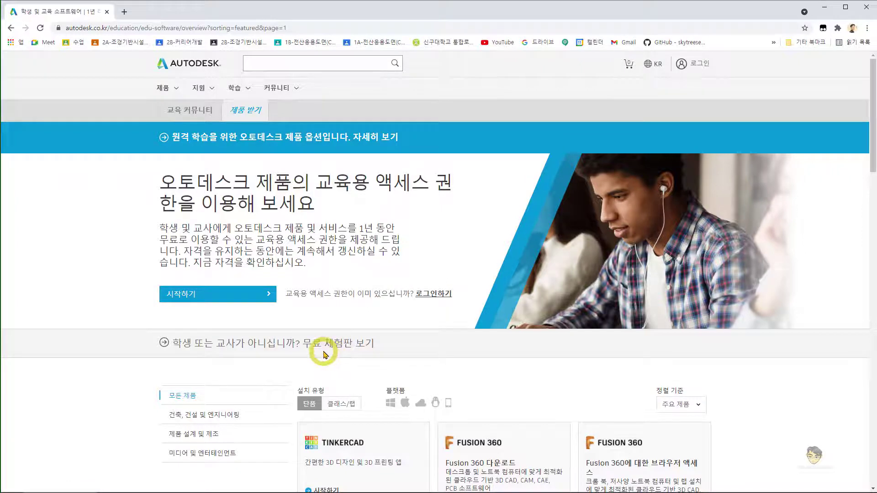
Step: Browse the education product cards, then start the 시작하기 education access sign-up
{"action": "scroll", "coordinate": [315, 352], "scroll_direction": "down", "scroll_amount": 4}
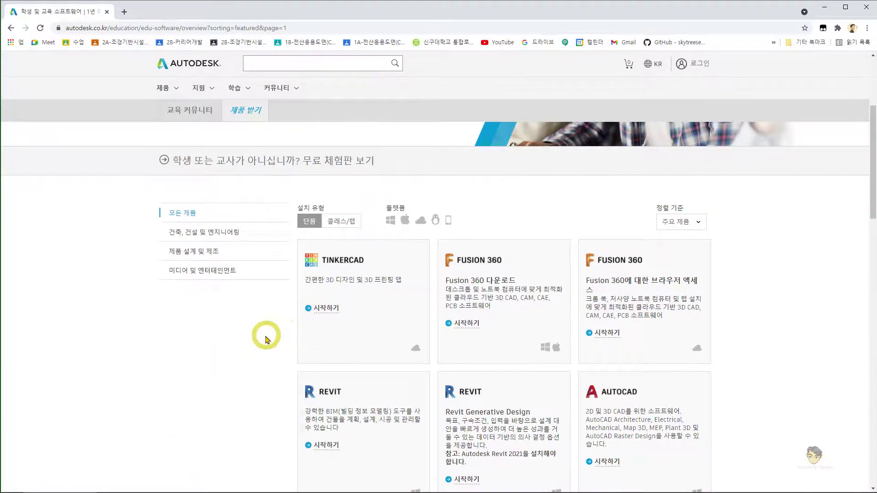
{"action": "scroll", "coordinate": [267, 341], "scroll_direction": "down", "scroll_amount": 4}
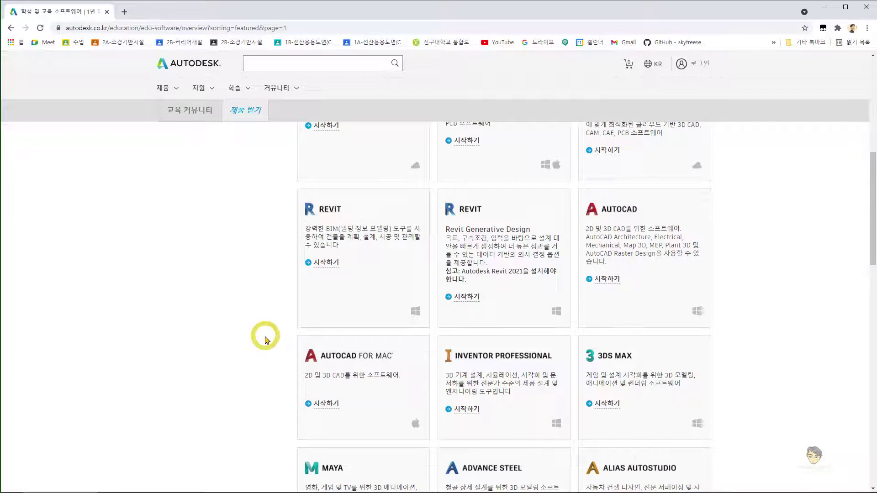
{"action": "scroll", "coordinate": [266, 339], "scroll_direction": "up", "scroll_amount": 1}
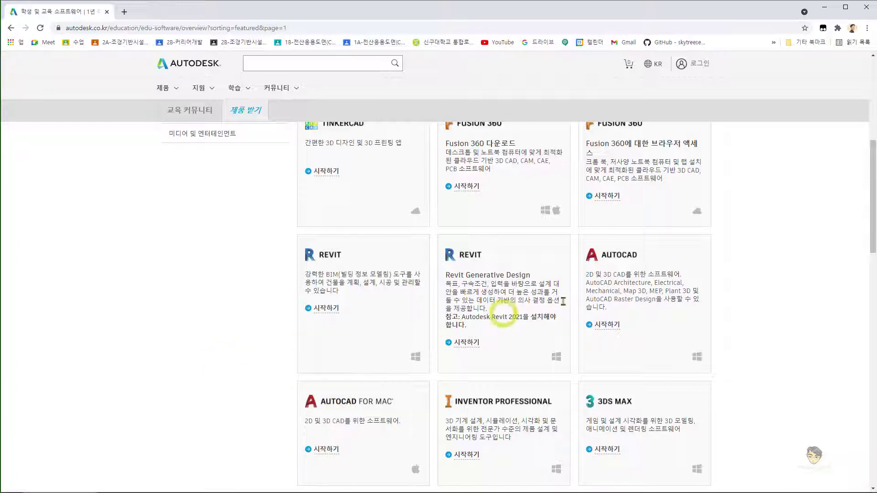
{"action": "scroll", "coordinate": [133, 320], "scroll_direction": "up", "scroll_amount": 7}
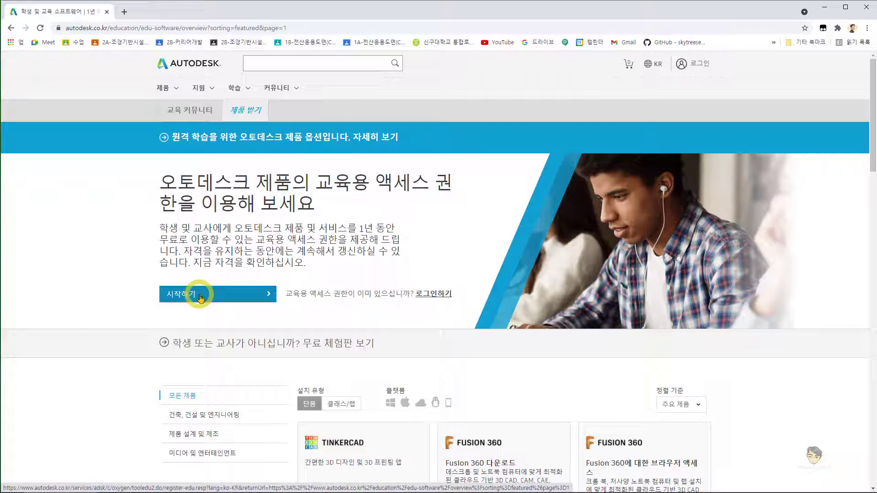
{"action": "left_click", "coordinate": [173, 296]}
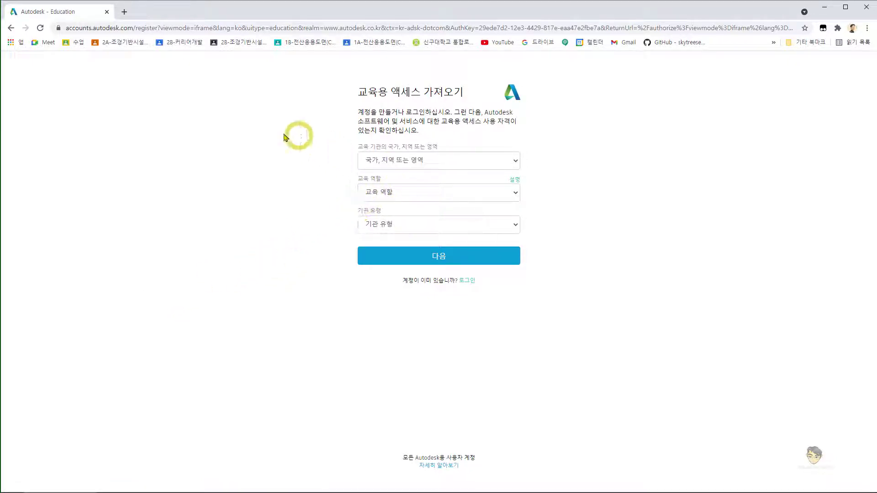
Step: Set institution country 대한민국, role 학생, and institution type 대학교/대학교 및 대학원
{"action": "left_click", "coordinate": [406, 164]}
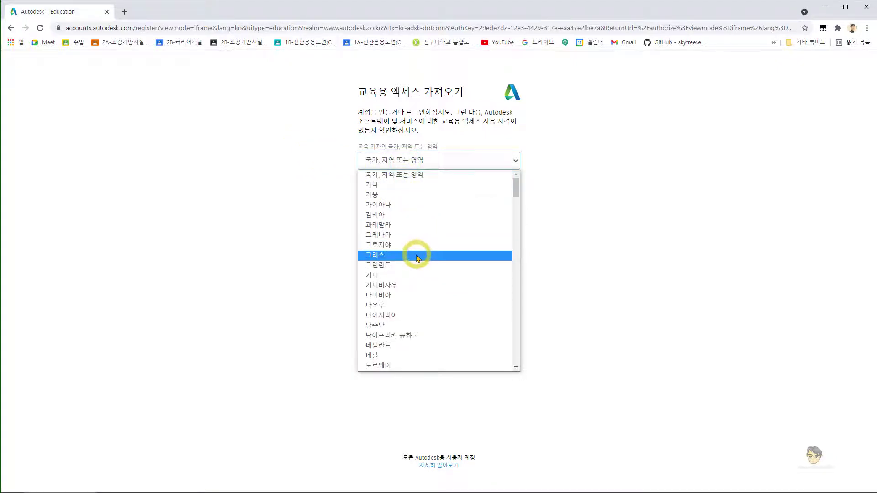
{"action": "scroll", "coordinate": [416, 259], "scroll_direction": "down", "scroll_amount": 3}
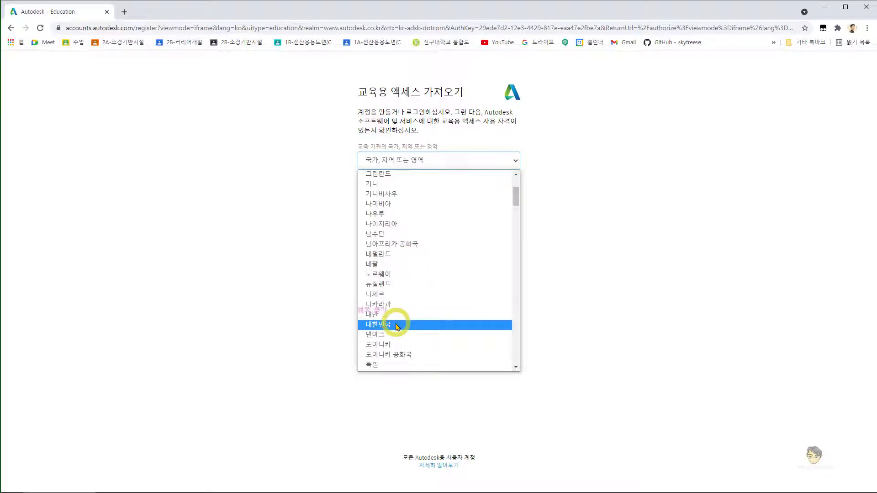
{"action": "left_click", "coordinate": [397, 326]}
{"action": "left_click", "coordinate": [448, 197]}
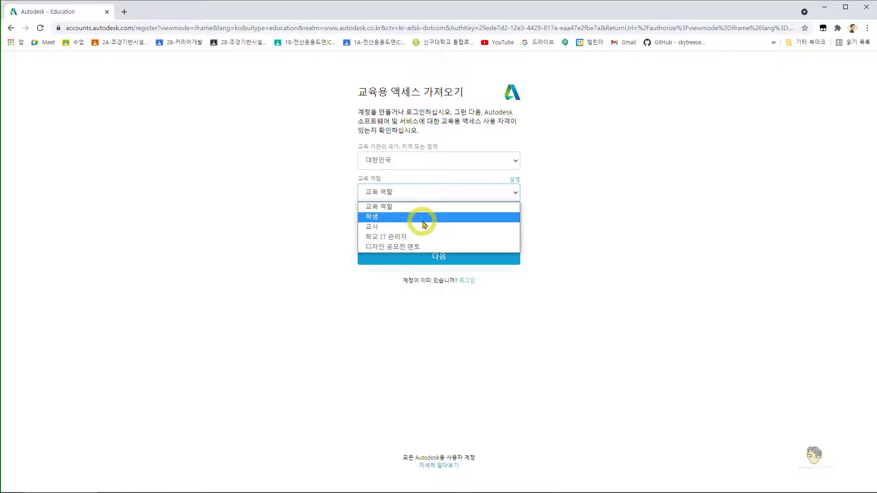
{"action": "left_click", "coordinate": [425, 218]}
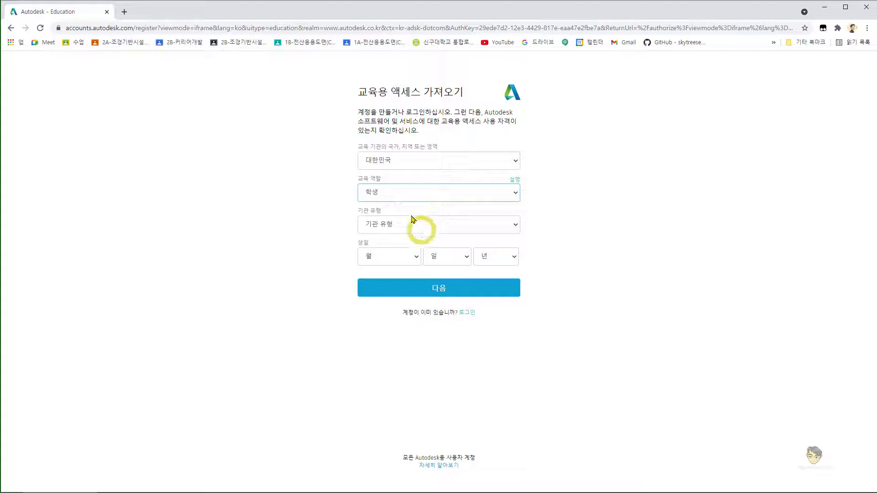
{"action": "left_click", "coordinate": [422, 229]}
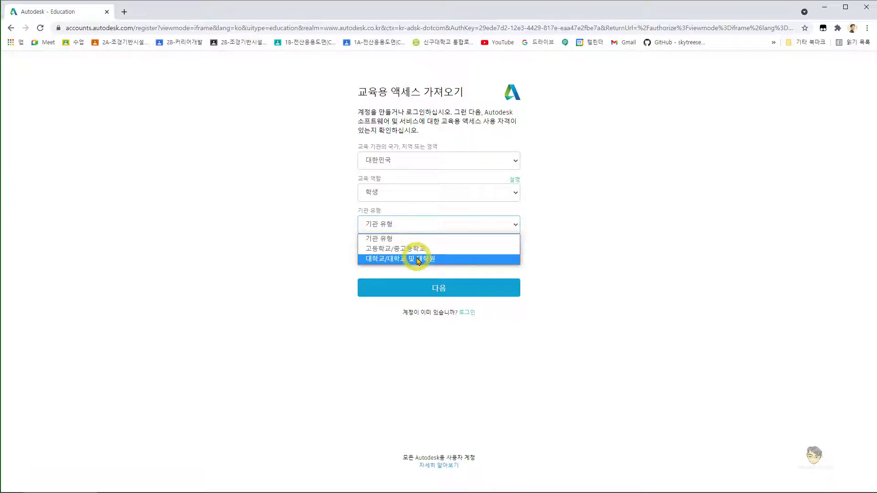
{"action": "left_click", "coordinate": [418, 261]}
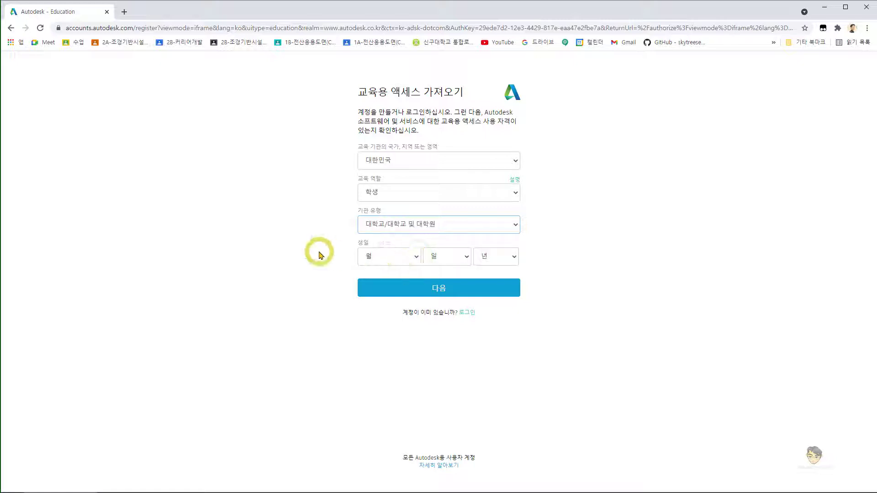
{"action": "left_click", "coordinate": [399, 230]}
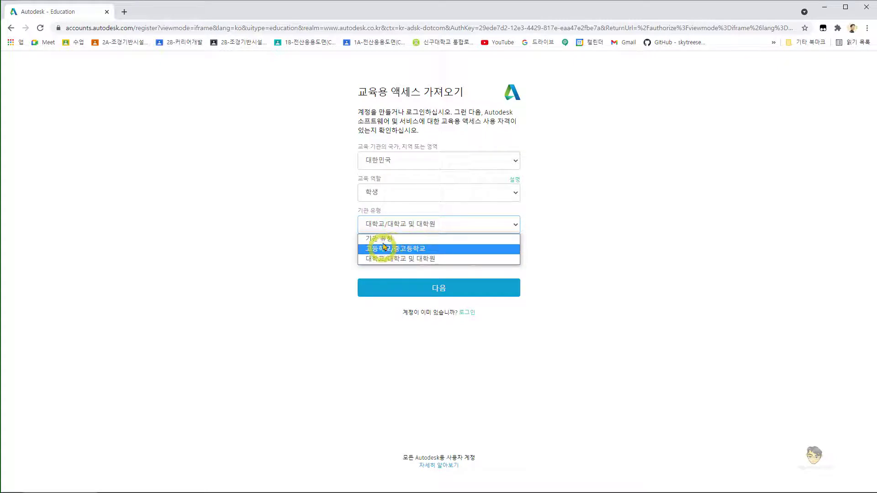
{"action": "left_click", "coordinate": [321, 242]}
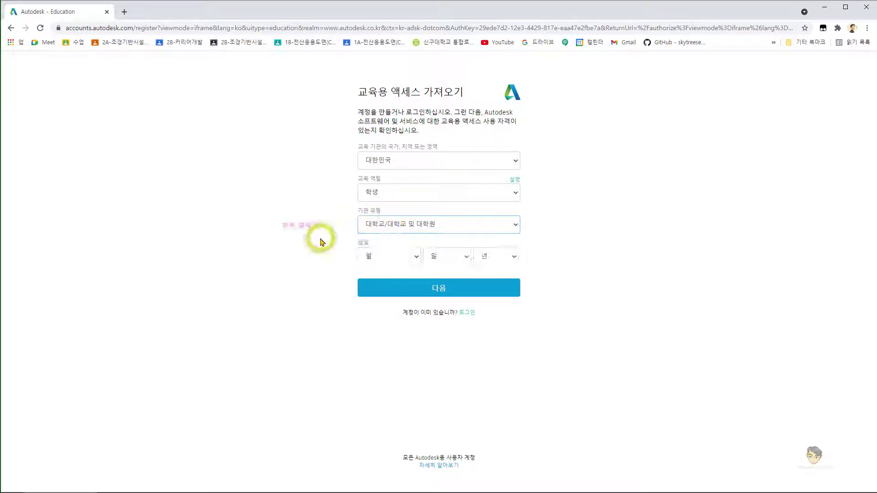
Step: Set the birth date to 5월 5, 2000
{"action": "left_click", "coordinate": [393, 257]}
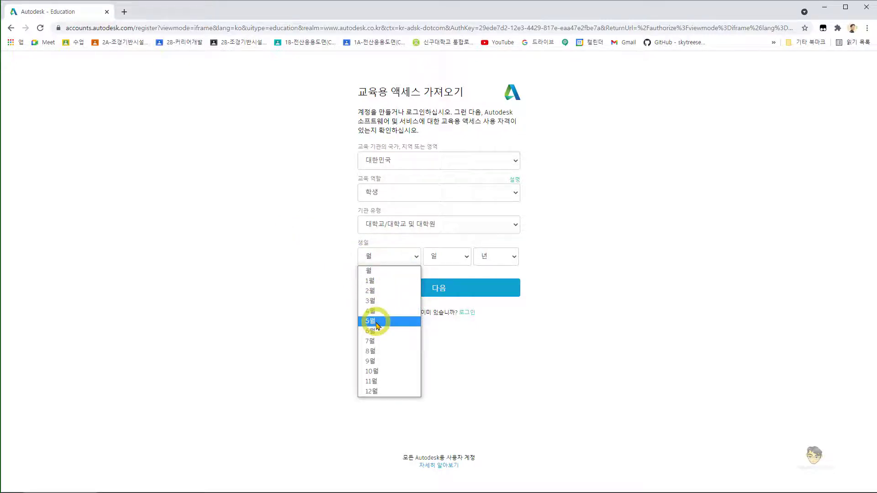
{"action": "left_click", "coordinate": [376, 323]}
{"action": "left_click", "coordinate": [445, 262]}
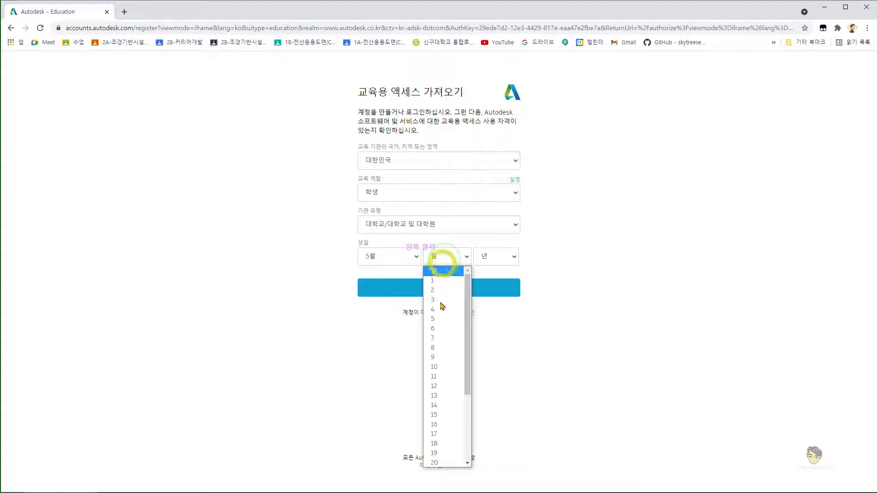
{"action": "left_click", "coordinate": [443, 323]}
{"action": "left_click", "coordinate": [506, 261]}
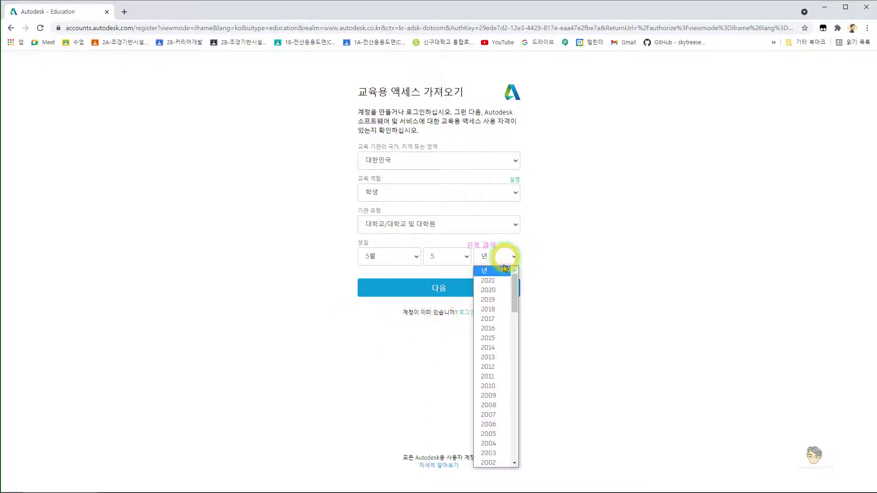
{"action": "scroll", "coordinate": [500, 324], "scroll_direction": "down", "scroll_amount": 5}
{"action": "scroll", "coordinate": [500, 324], "scroll_direction": "up", "scroll_amount": 2}
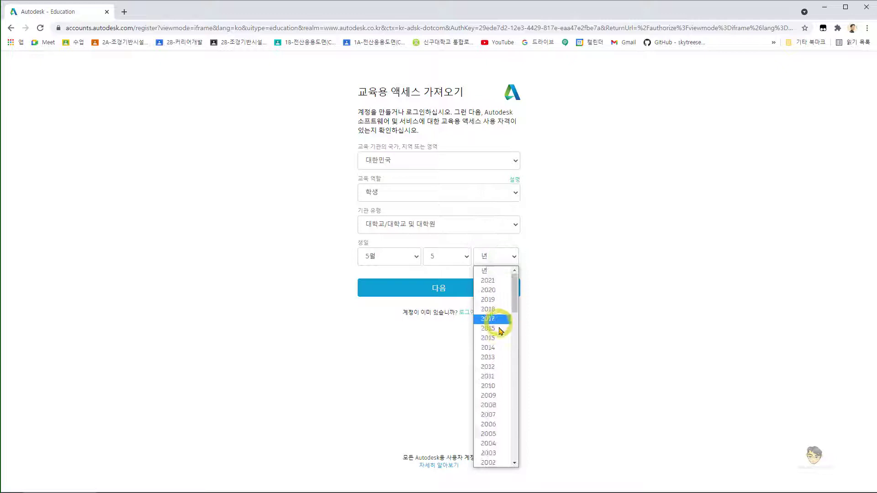
{"action": "scroll", "coordinate": [498, 361], "scroll_direction": "up", "scroll_amount": 2}
{"action": "left_click", "coordinate": [496, 391]}
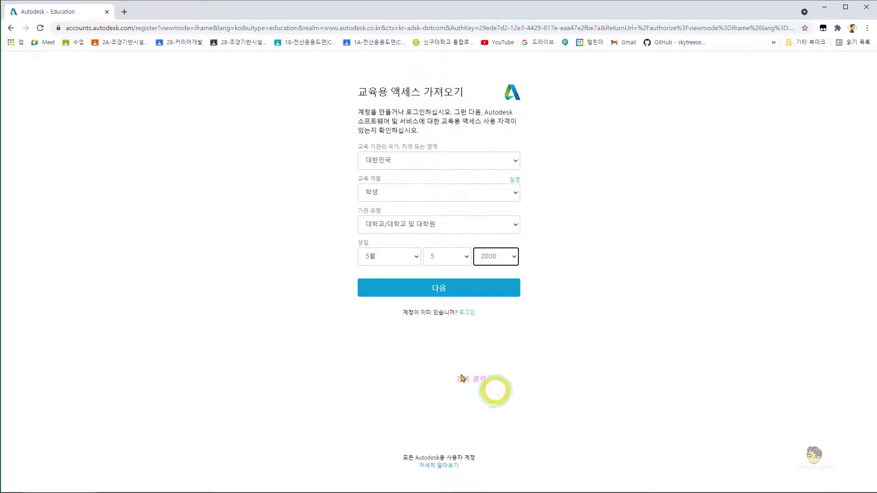
{"action": "left_click", "coordinate": [346, 359]}
Step: Continue to account creation, enter first and last names, and start the e-mail address
{"action": "left_click", "coordinate": [452, 292]}
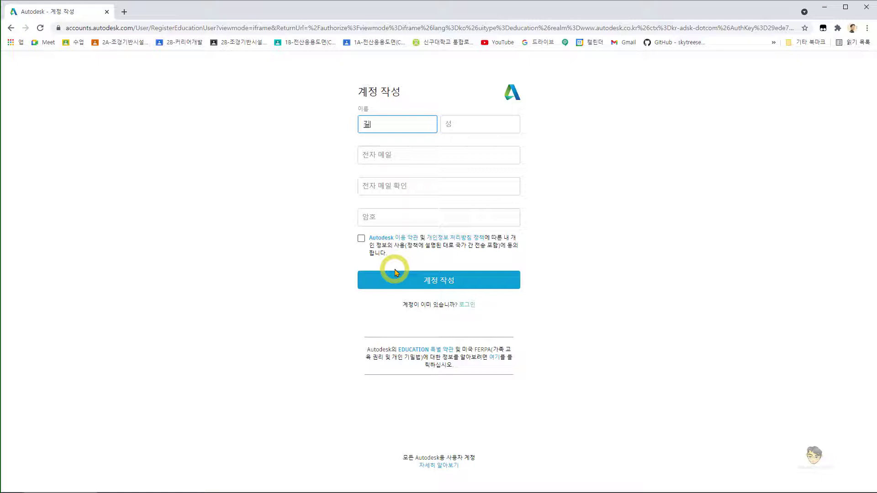
{"action": "key", "text": "Tab"}
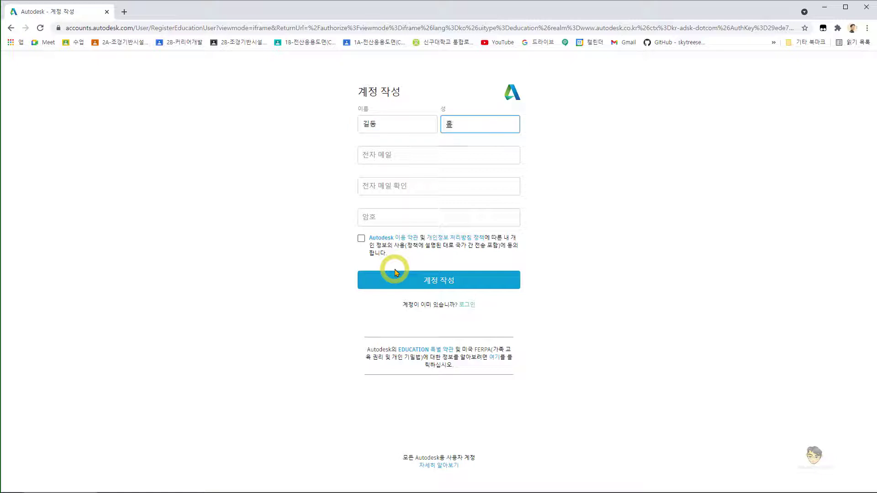
{"action": "key", "text": "Tab"}
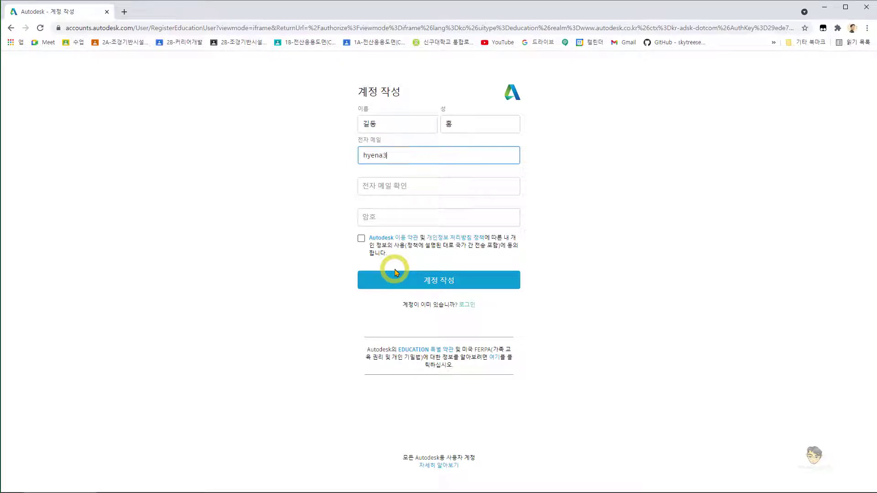
{"action": "type", "text": "gmail.com"}
{"action": "key", "text": "Tab"}
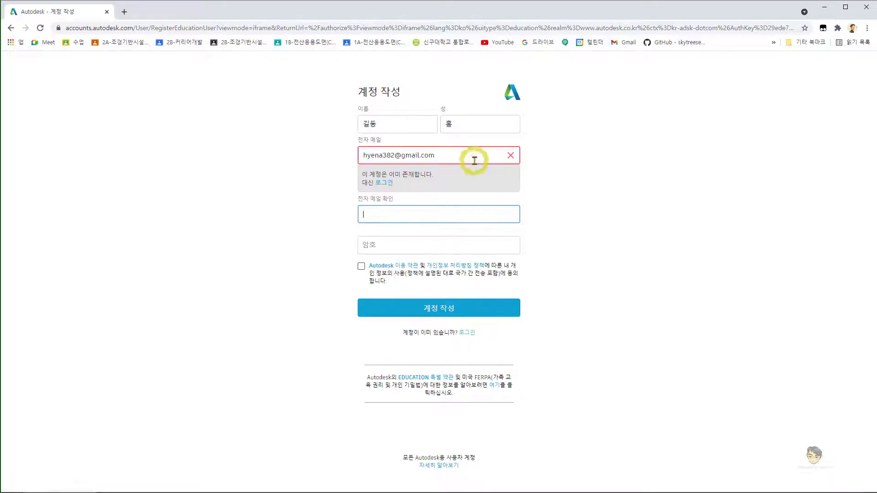
Step: Replace rejected e-mail addresses until an unregistered address is entered
{"action": "left_click", "coordinate": [394, 155]}
{"action": "key", "text": "BackSpace"}
{"action": "key", "text": "BackSpace"}
{"action": "key", "text": "BackSpace"}
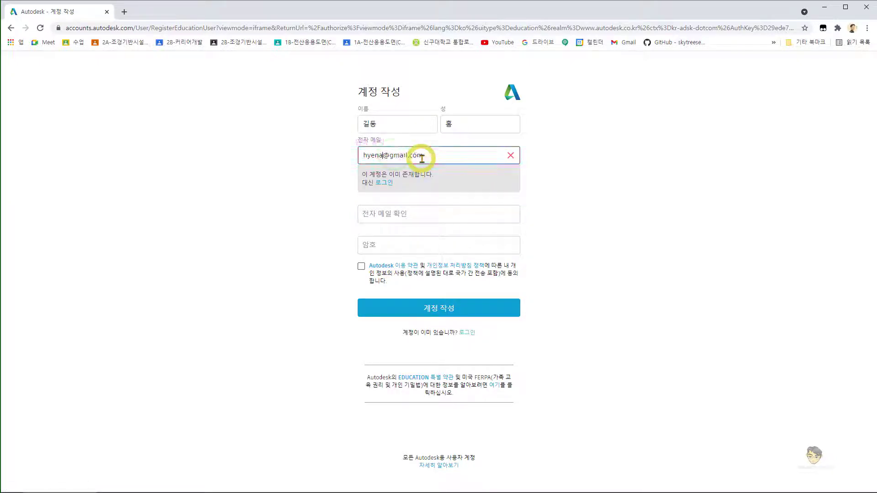
{"action": "type", "text": "0202"}
{"action": "left_click", "coordinate": [629, 231]}
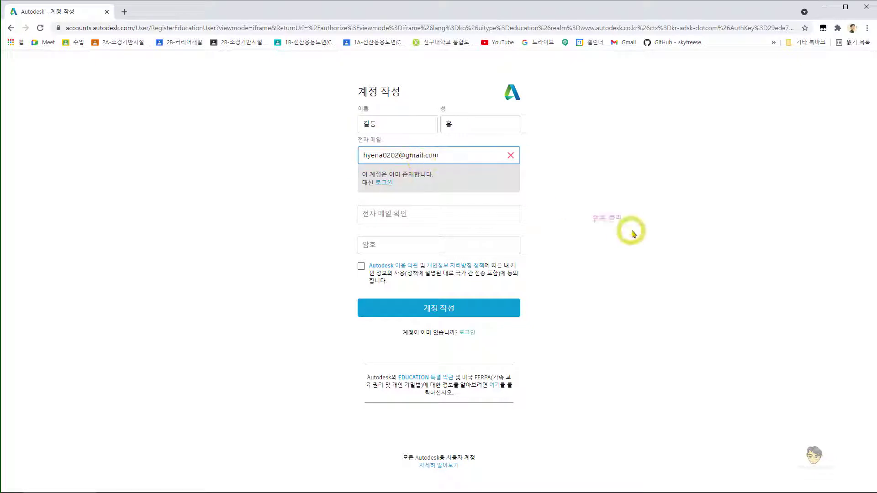
{"action": "left_click", "coordinate": [325, 173]}
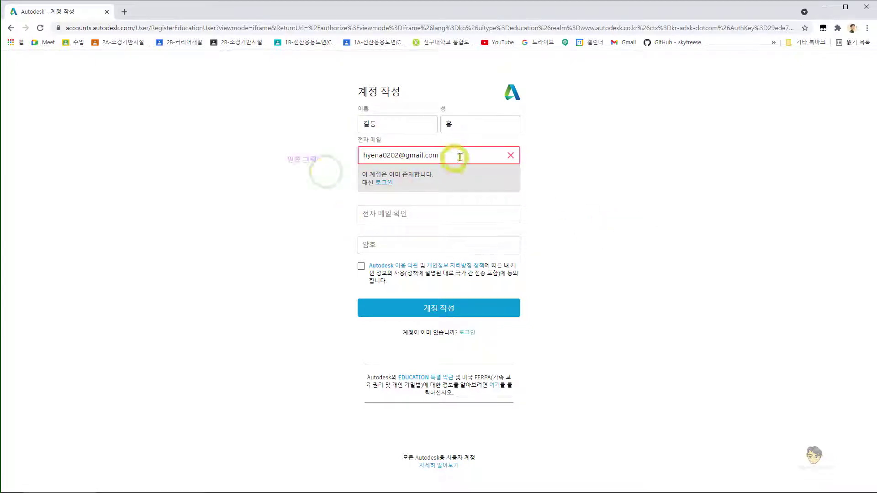
{"action": "left_click", "coordinate": [511, 155]}
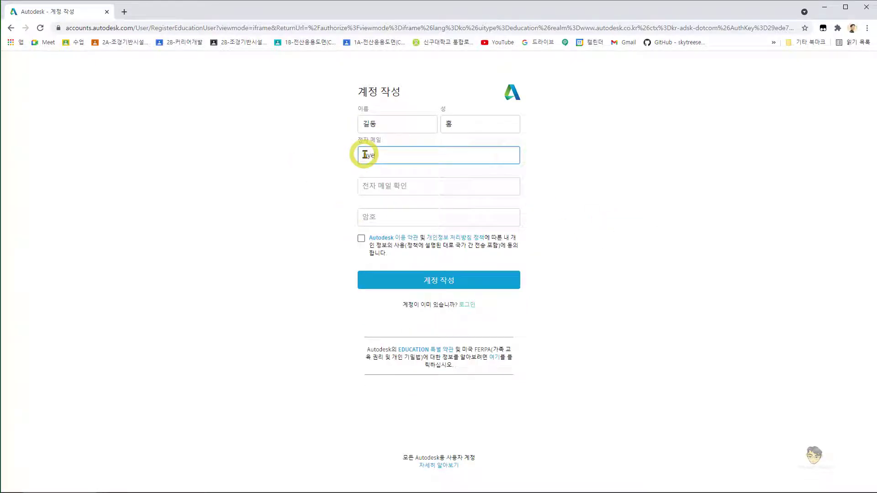
{"action": "left_click", "coordinate": [402, 187]}
{"action": "left_click", "coordinate": [510, 157]}
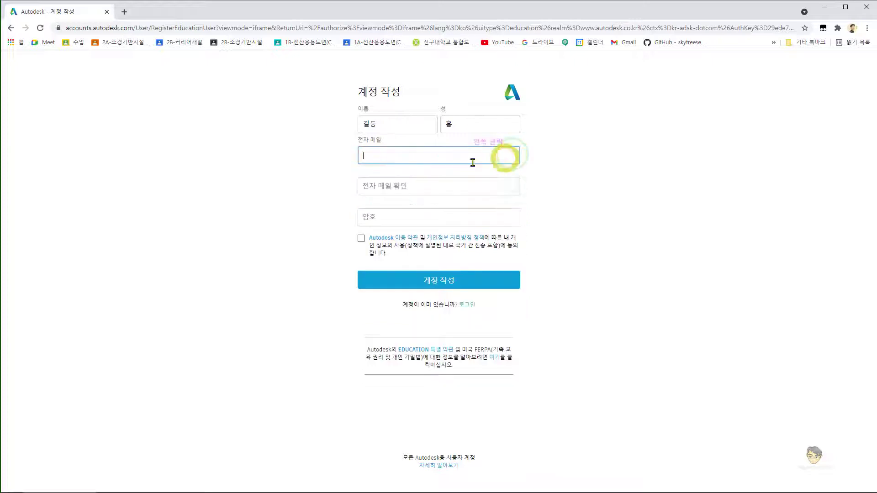
{"action": "type", "text": "hy"}
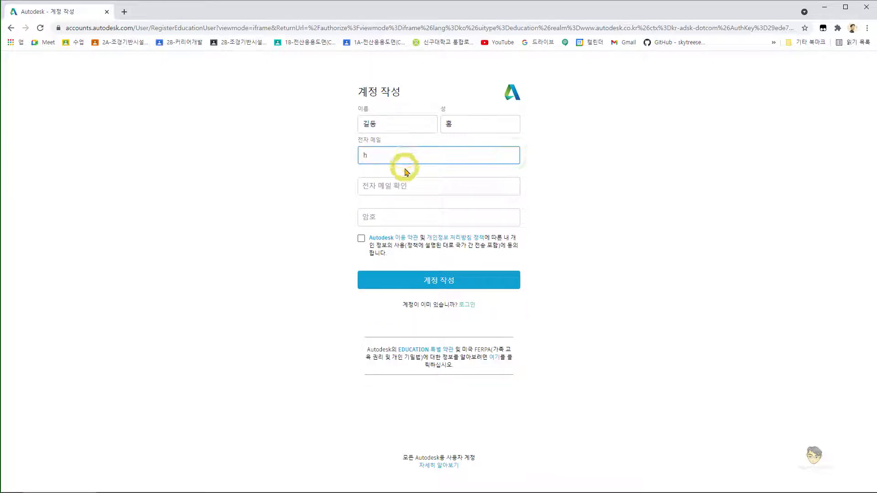
{"action": "key", "text": "BackSpace"}
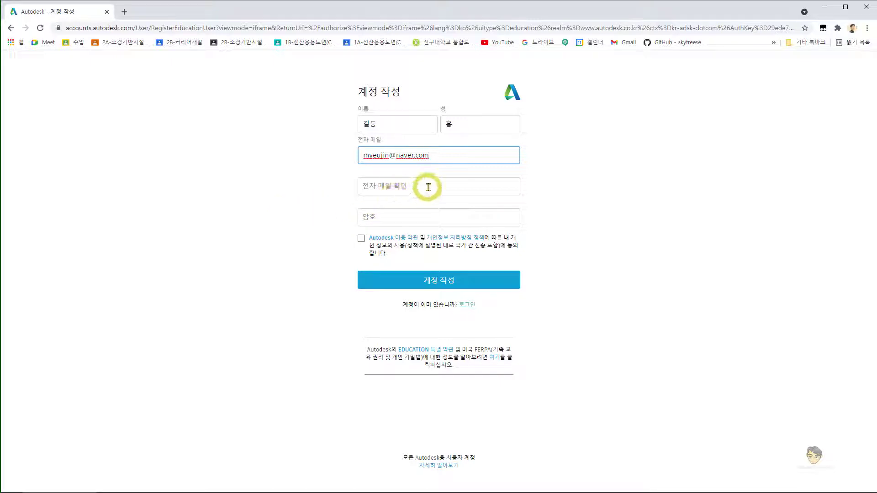
Step: Copy the e-mail address into the 전자 메일 확인 confirmation field
{"action": "left_click_drag", "start_coordinate": [435, 155], "coordinate": [333, 152]}
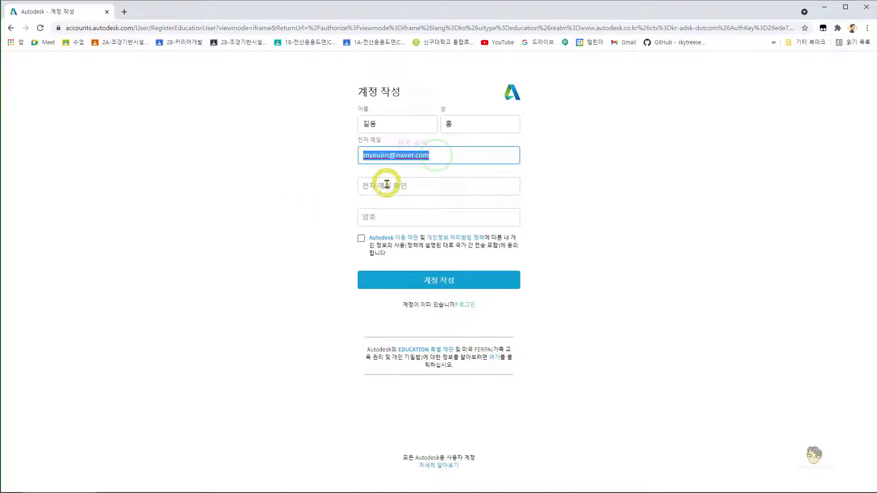
{"action": "key", "text": "ctrl+c"}
{"action": "left_click", "coordinate": [405, 186]}
{"action": "key", "text": "ctrl+v"}
{"action": "left_click", "coordinate": [293, 224]}
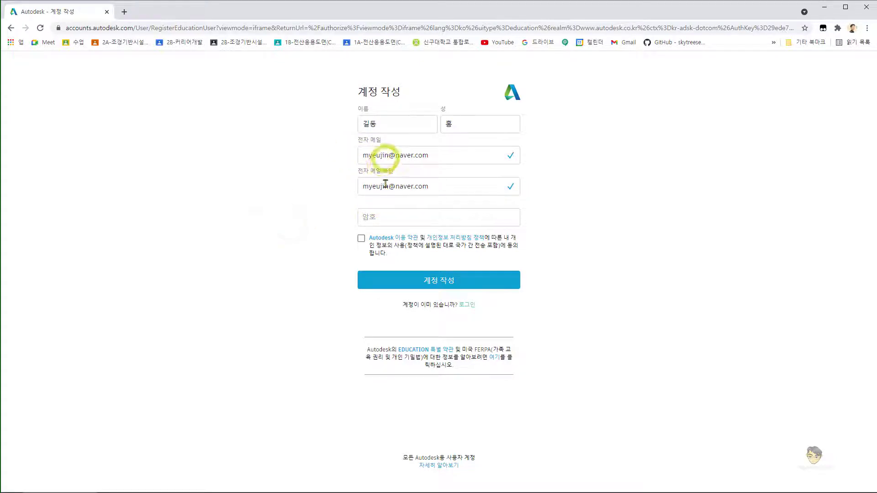
Step: Enter the account password, accept the terms, and create the account
{"action": "left_click", "coordinate": [399, 219]}
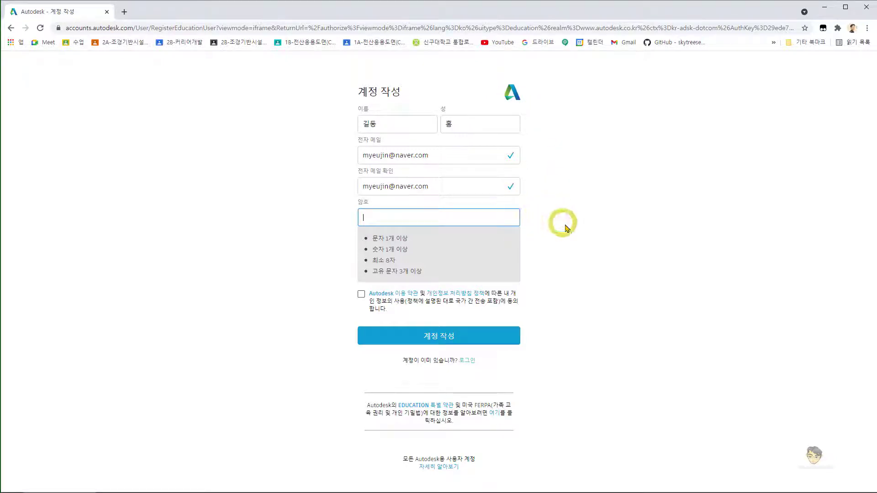
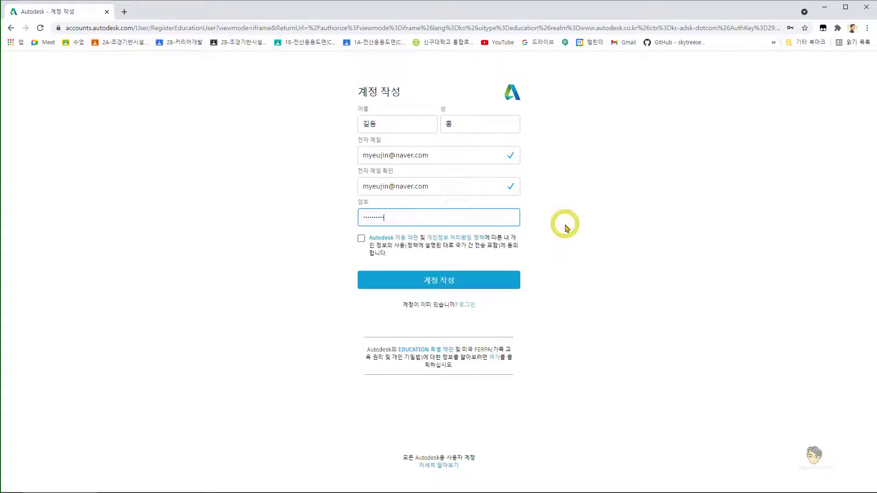
{"action": "left_click", "coordinate": [361, 241]}
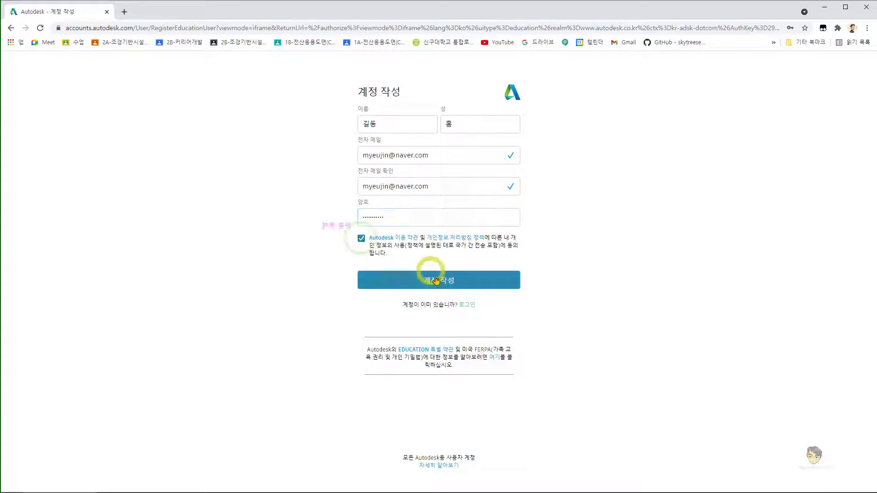
{"action": "left_click", "coordinate": [436, 283]}
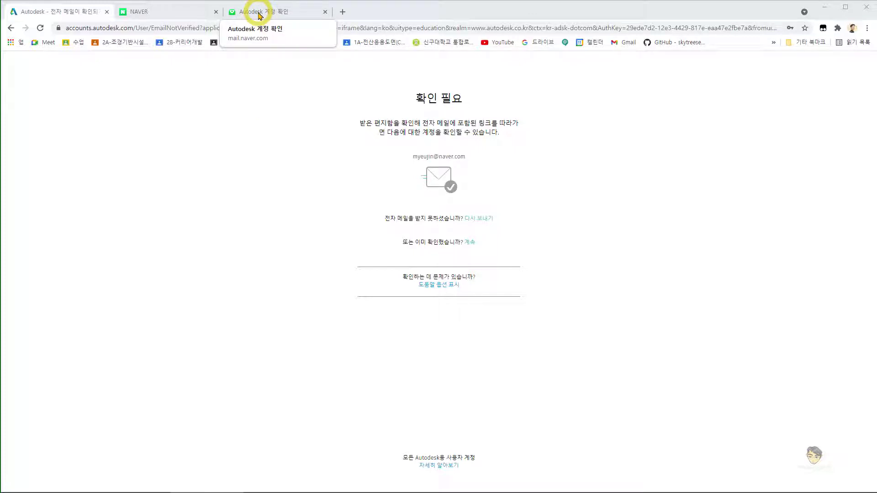
Step: Confirm the address via the 전자 메일 확인 link in the Autodesk 계정 확인 mail, then continue
{"action": "left_click", "coordinate": [259, 15]}
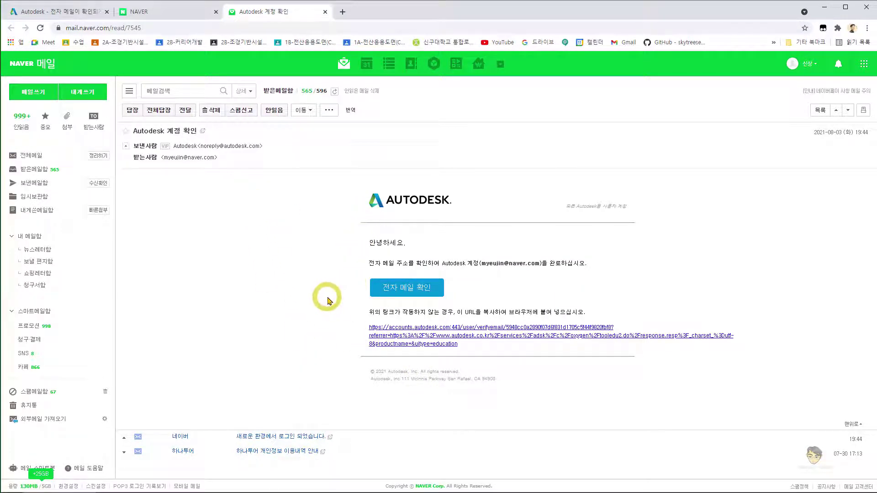
{"action": "left_click", "coordinate": [413, 291]}
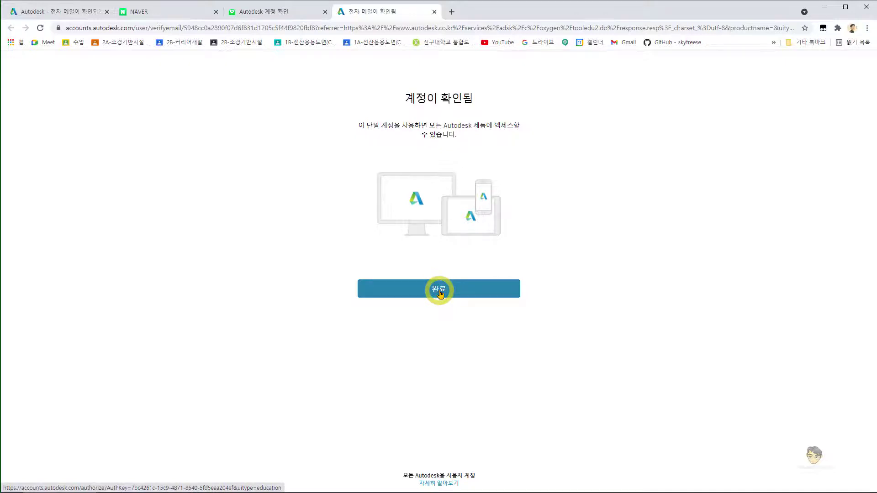
{"action": "left_click", "coordinate": [440, 294]}
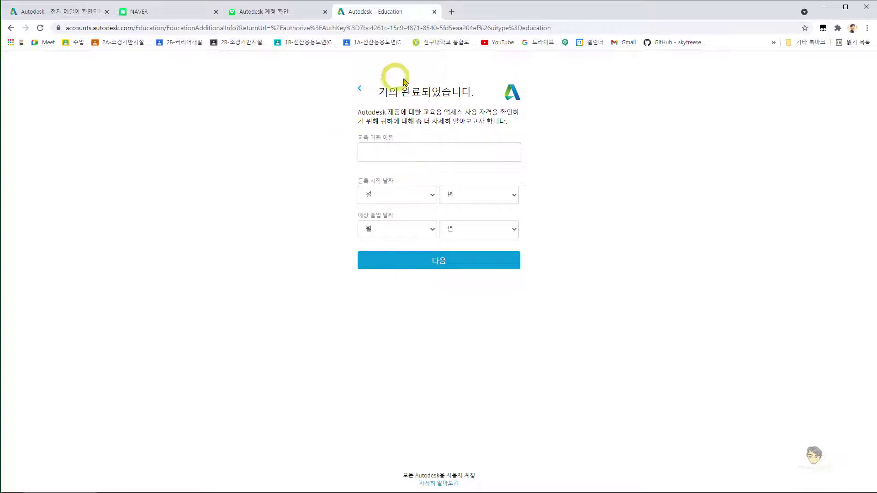
Step: Enter 신구대학교 as the 교육 기관 이름, choosing it from the suggestions
{"action": "left_click", "coordinate": [419, 155]}
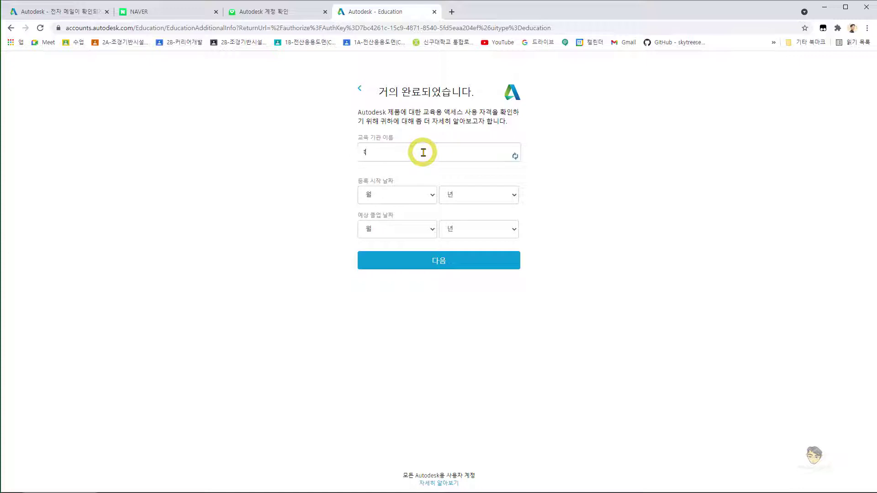
{"action": "type", "text": "신구"}
{"action": "type", "text": "해"}
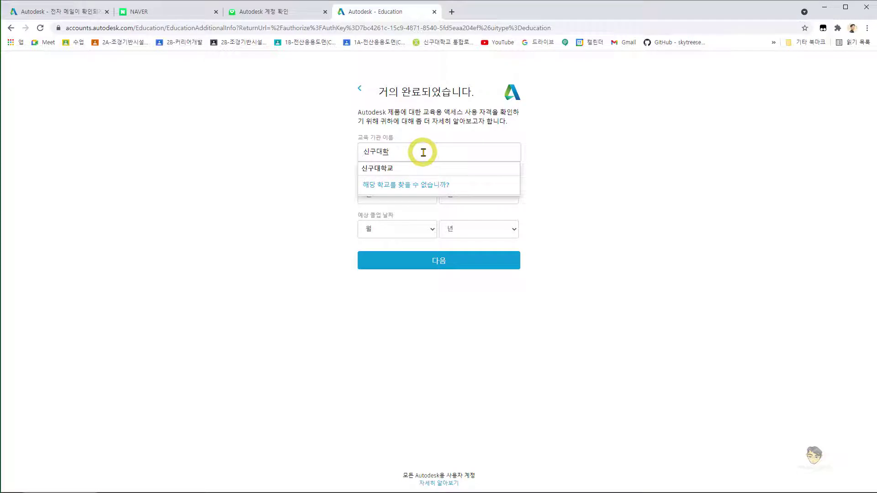
{"action": "left_click", "coordinate": [381, 172]}
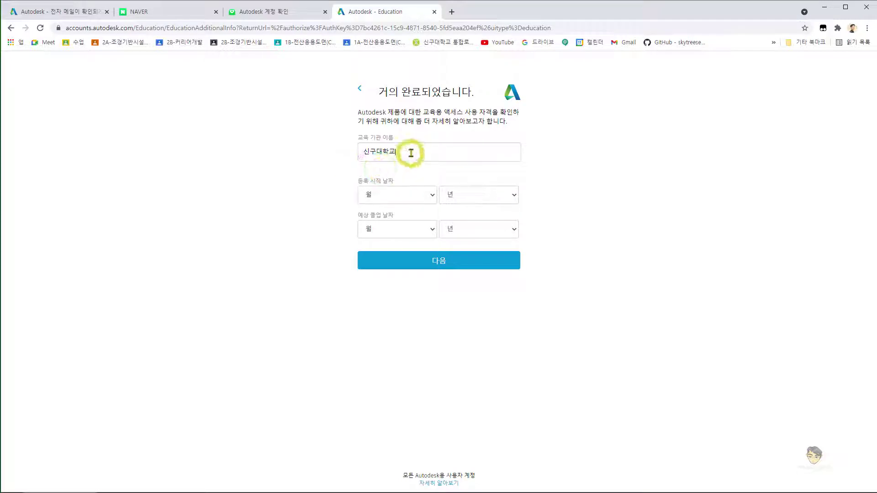
{"action": "left_click_drag", "start_coordinate": [411, 153], "coordinate": [354, 152]}
{"action": "type", "text": "계"}
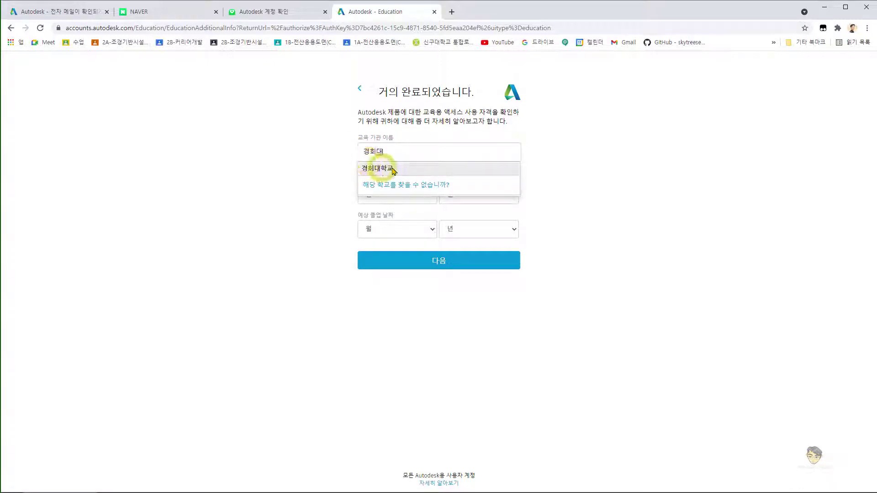
{"action": "key", "text": "ctrl+a"}
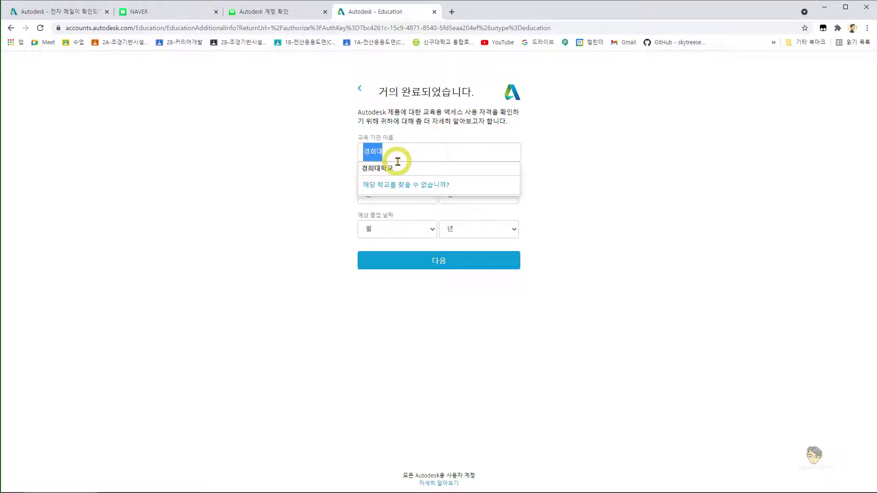
{"action": "type", "text": "신구대학교"}
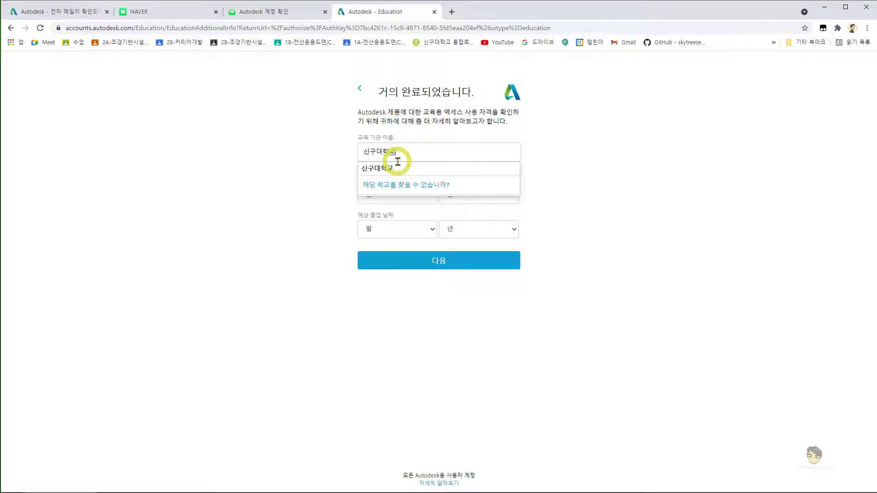
{"action": "left_click", "coordinate": [332, 182]}
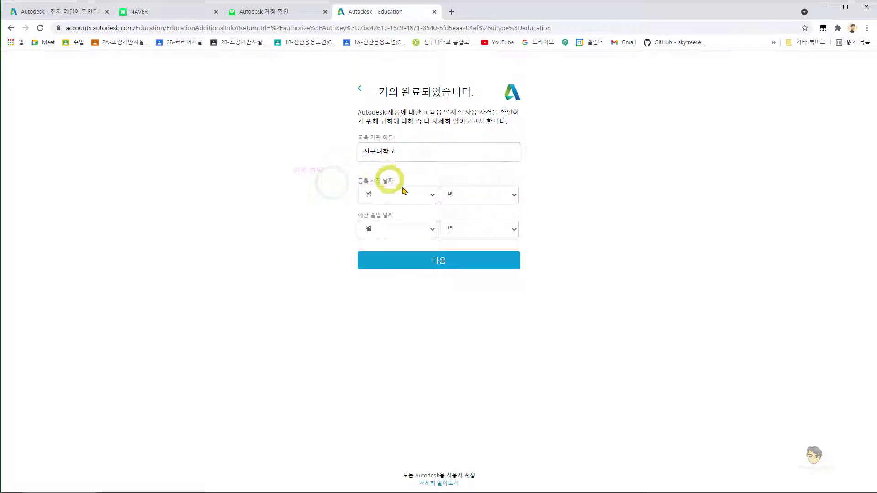
Step: Set the enrolment start date to 3월 2021
{"action": "left_click", "coordinate": [421, 199]}
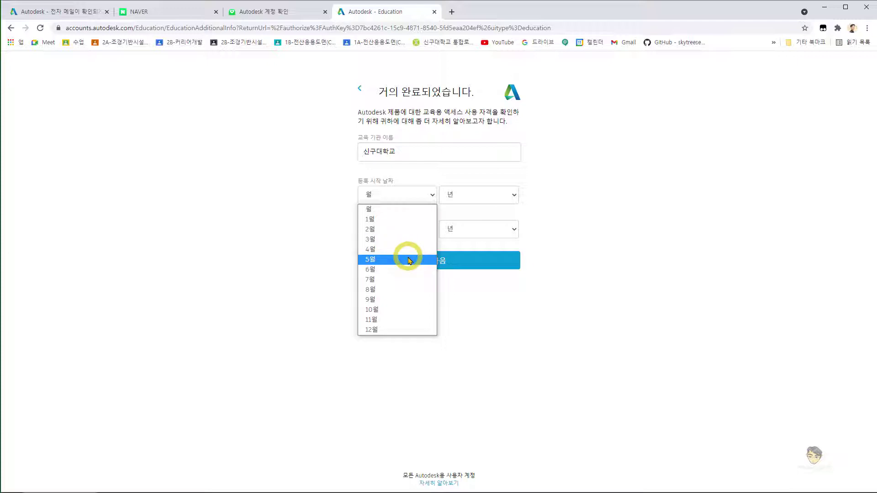
{"action": "left_click", "coordinate": [391, 288]}
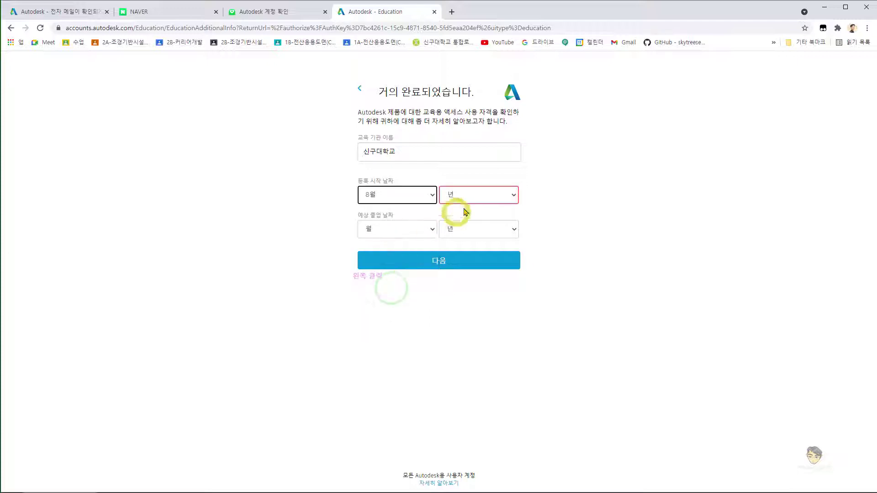
{"action": "left_click", "coordinate": [474, 198]}
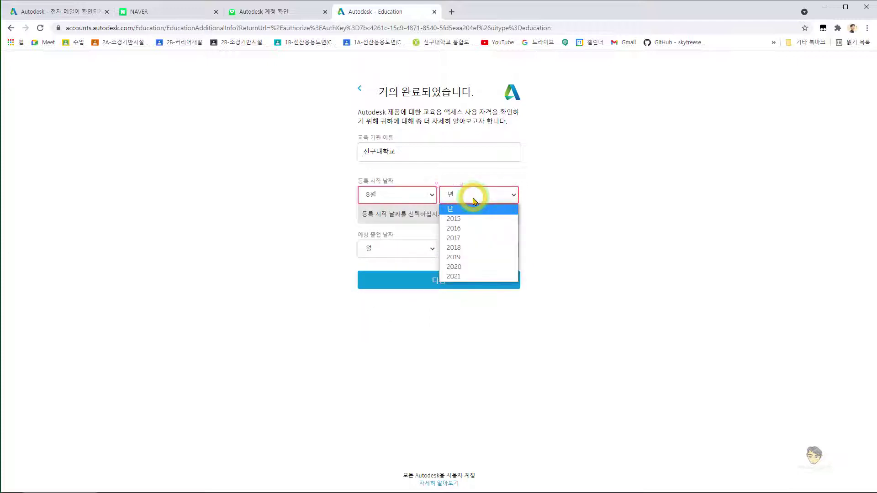
{"action": "left_click", "coordinate": [461, 276]}
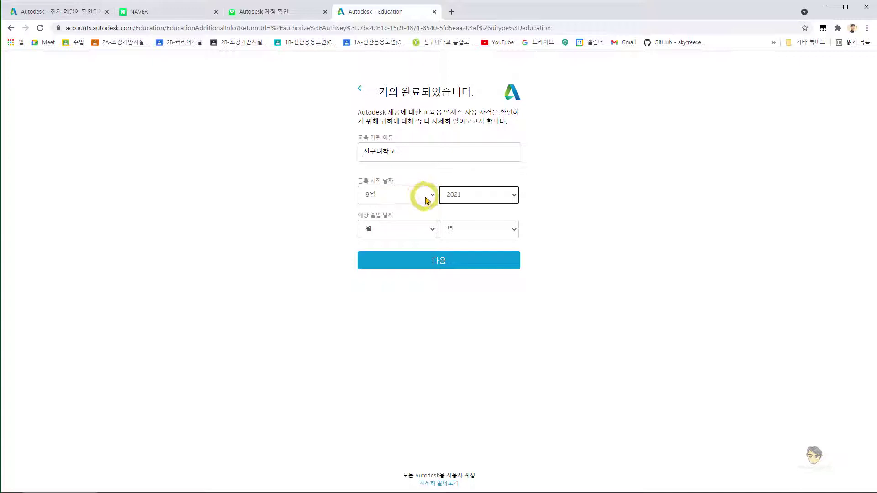
{"action": "left_click", "coordinate": [426, 199]}
{"action": "left_click", "coordinate": [397, 243]}
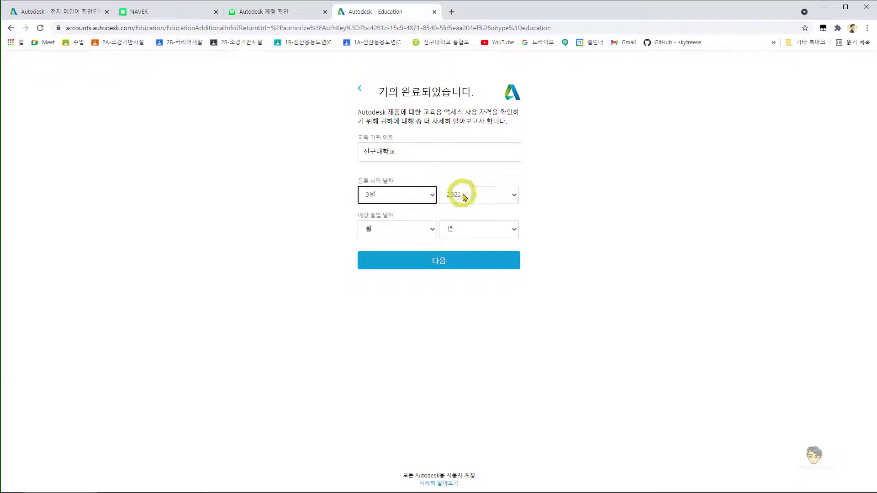
Step: Set expected graduation to 2월 2025, submit, and continue to the Education Community
{"action": "left_click", "coordinate": [428, 234]}
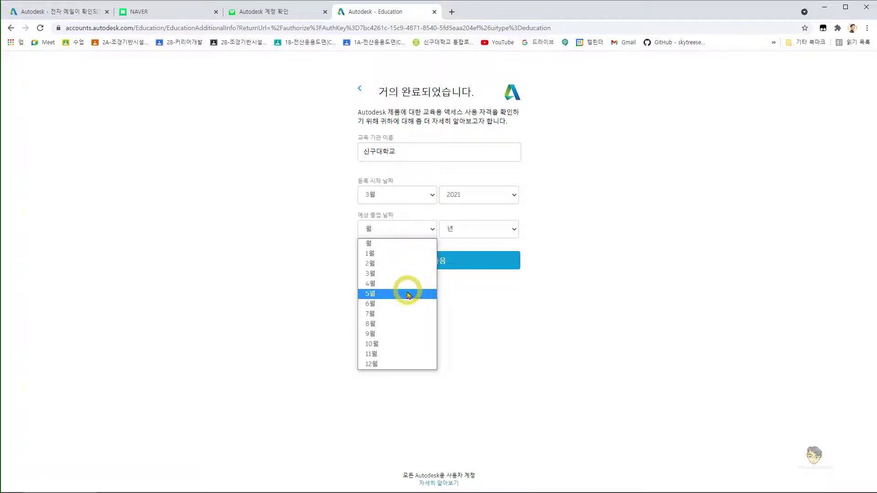
{"action": "left_click", "coordinate": [407, 264]}
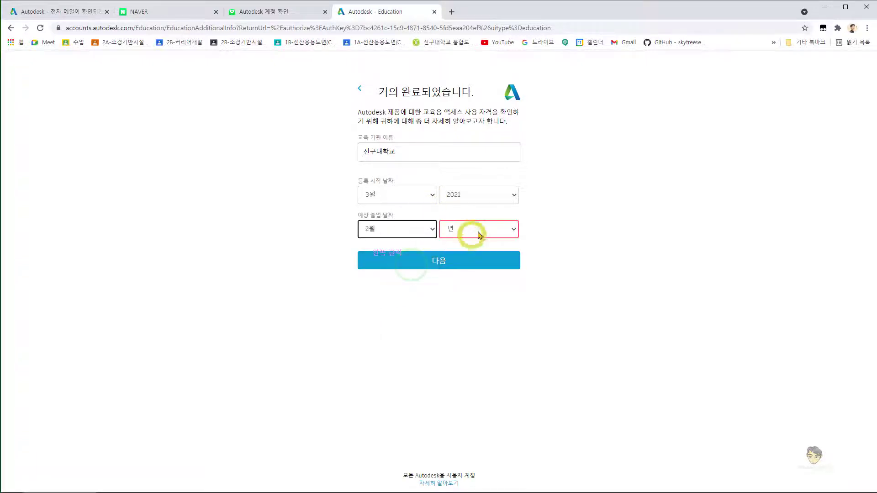
{"action": "left_click", "coordinate": [481, 233]}
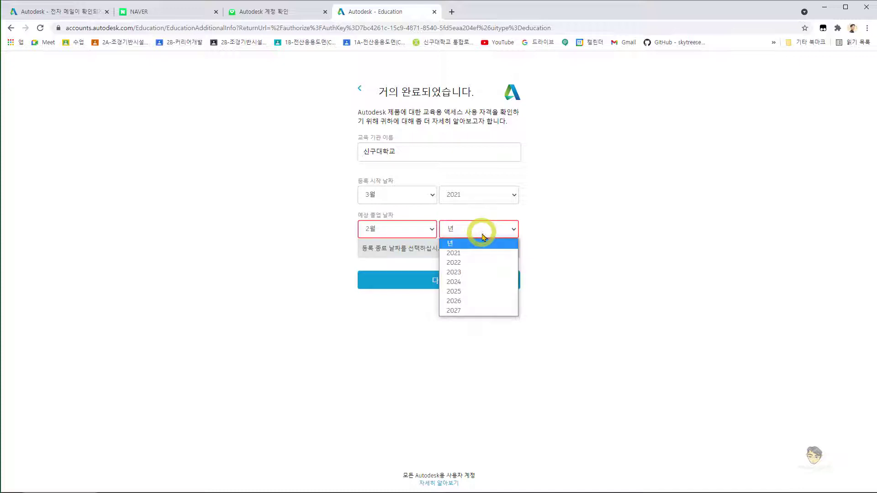
{"action": "left_click", "coordinate": [473, 293]}
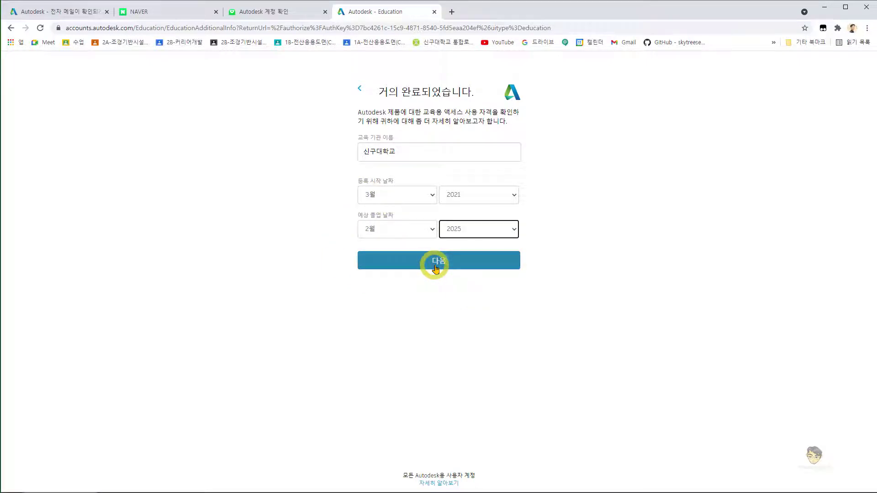
{"action": "left_click", "coordinate": [442, 264]}
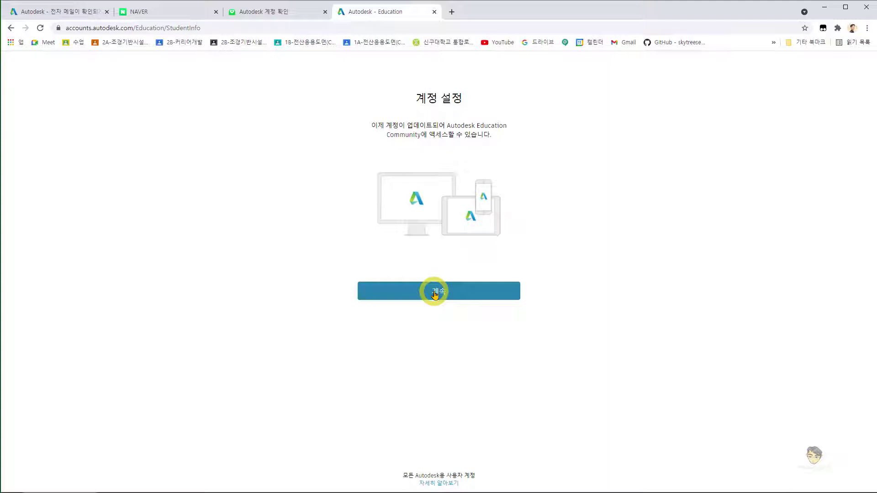
{"action": "left_click", "coordinate": [434, 294]}
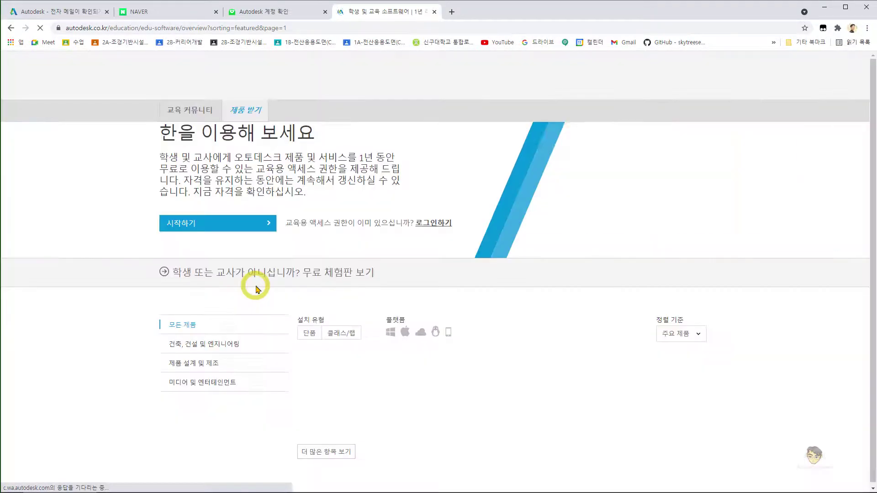
Step: Filter the education products to 단품 and browse the Tinkercad, Fusion 360, Revit and AutoCAD cards
{"action": "left_click", "coordinate": [311, 333]}
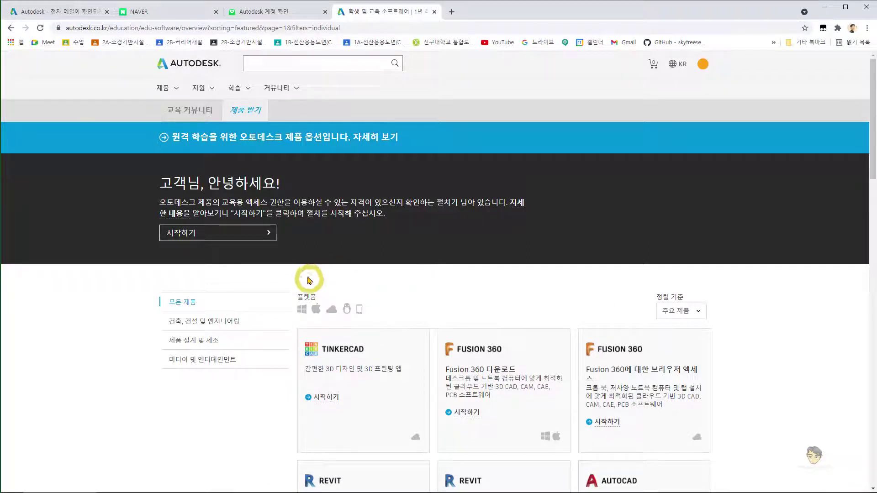
{"action": "left_click", "coordinate": [702, 69]}
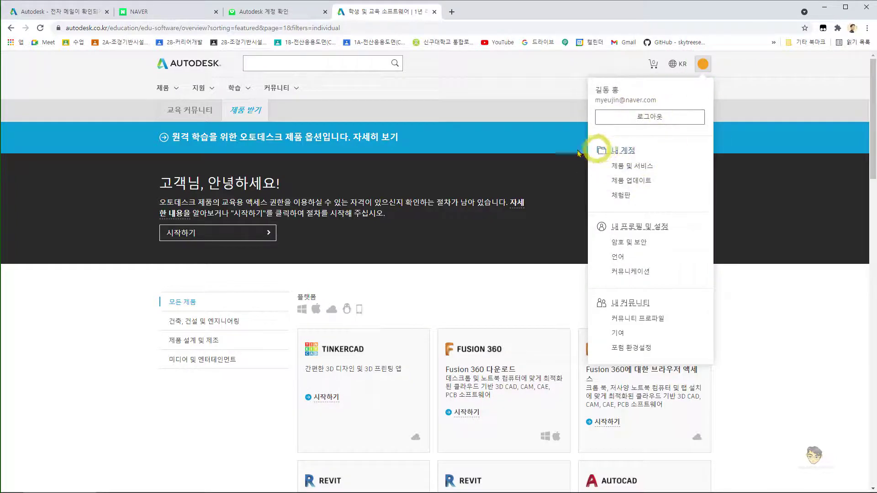
{"action": "left_click", "coordinate": [92, 337]}
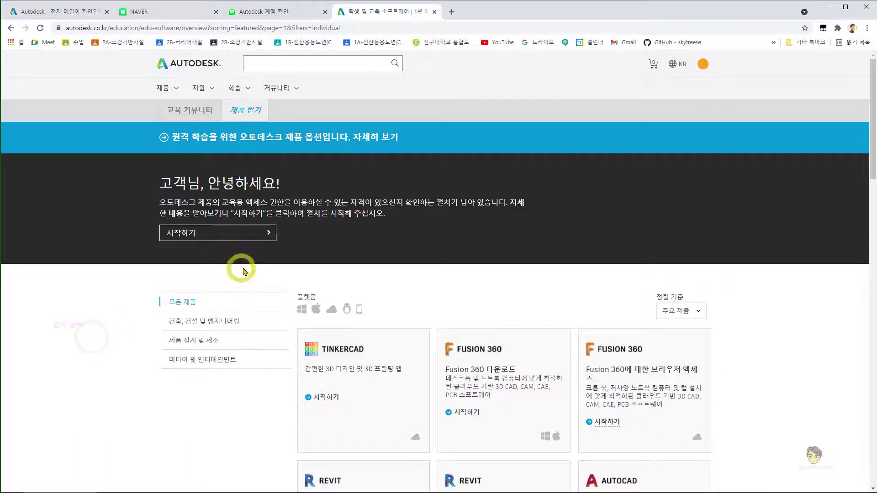
{"action": "scroll", "coordinate": [594, 366], "scroll_direction": "down", "scroll_amount": 2}
{"action": "scroll", "coordinate": [124, 307], "scroll_direction": "up", "scroll_amount": 2}
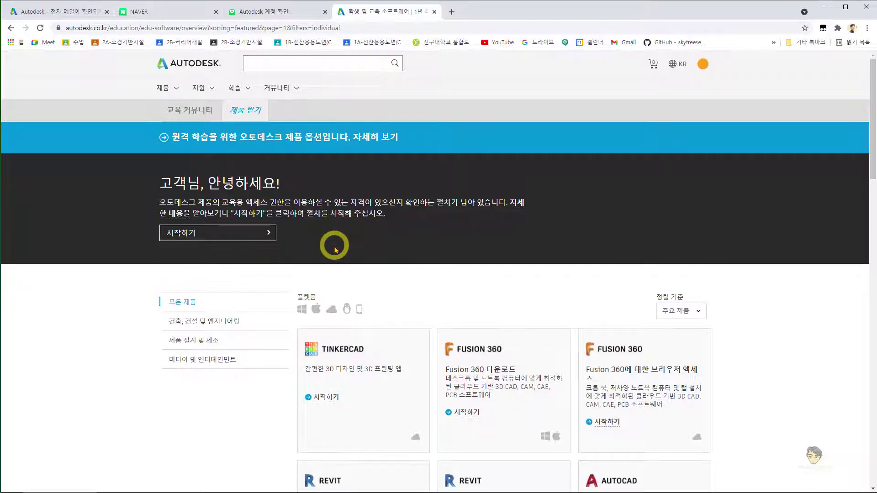
{"action": "scroll", "coordinate": [730, 352], "scroll_direction": "down", "scroll_amount": 1}
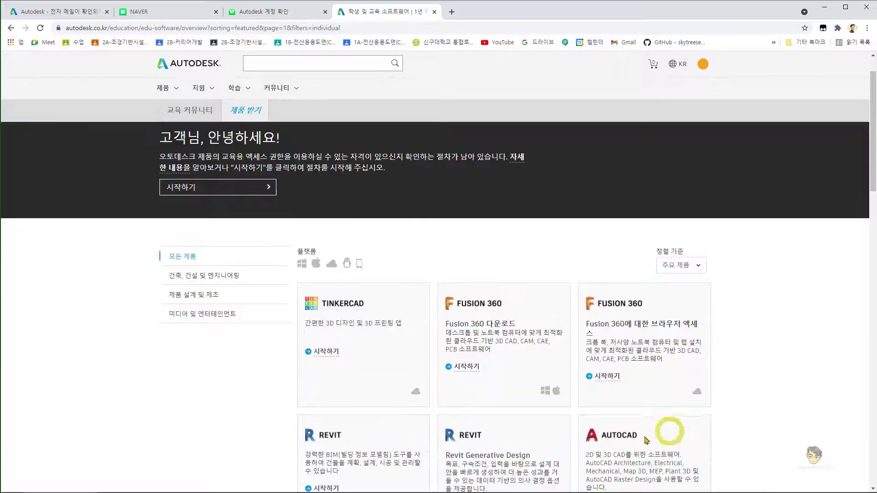
{"action": "scroll", "coordinate": [132, 276], "scroll_direction": "up", "scroll_amount": 1}
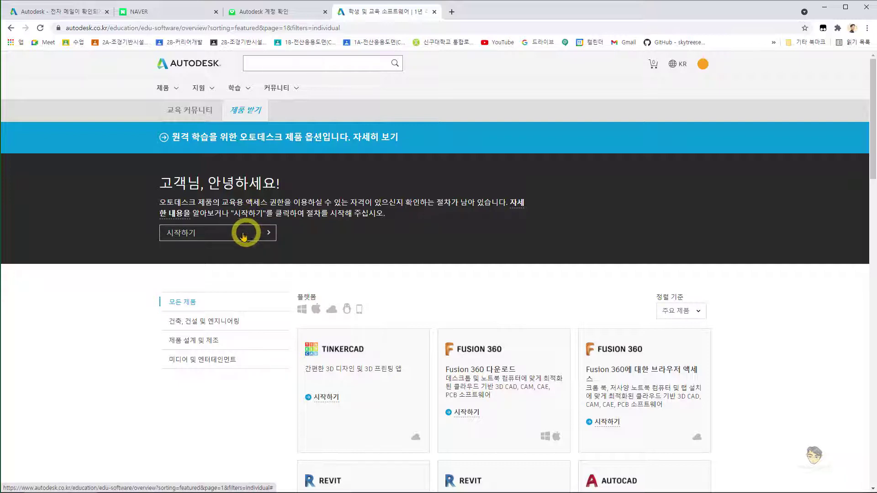
Step: Start the education eligibility check with 시작하기 and confirm the form details with 확인
{"action": "left_click", "coordinate": [244, 235]}
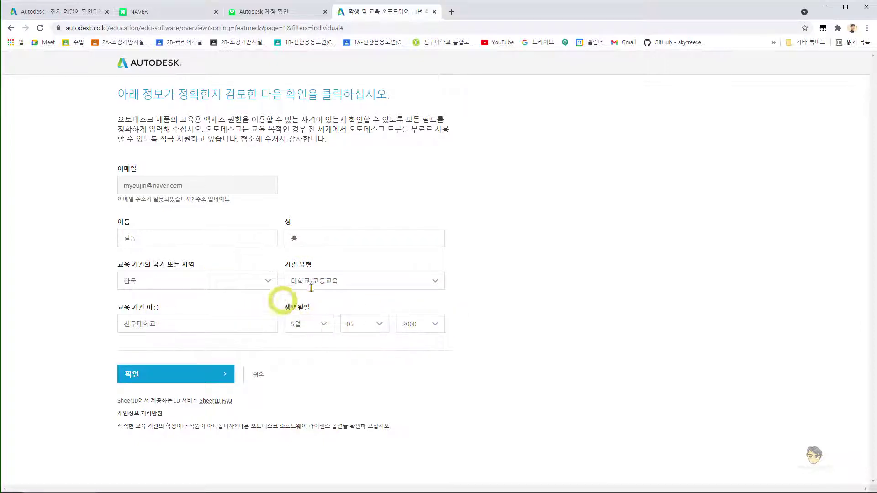
{"action": "left_click", "coordinate": [177, 379]}
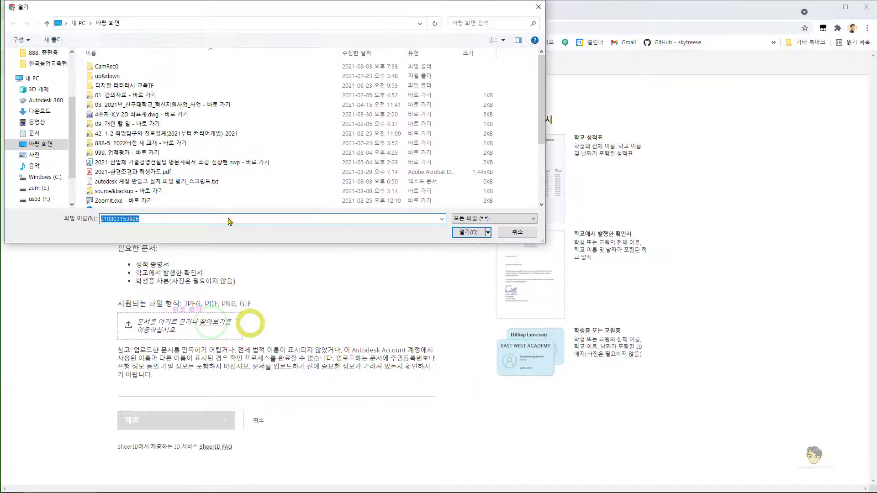
Step: Cancel the Windows 열기 dialog without choosing a proof-of-enrolment file
{"action": "left_click", "coordinate": [531, 229]}
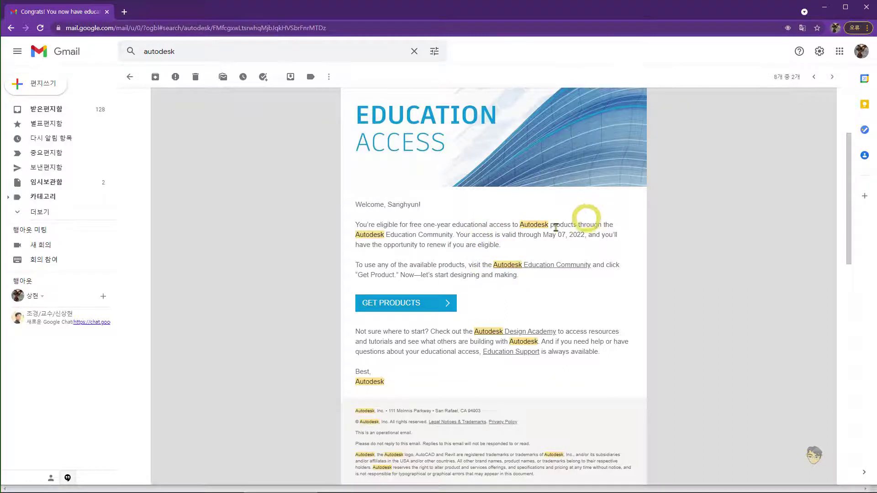
Step: Translate the Autodesk education access e-mail into Korean and scroll down to its 제품 받기 link
{"action": "right_click", "coordinate": [469, 234]}
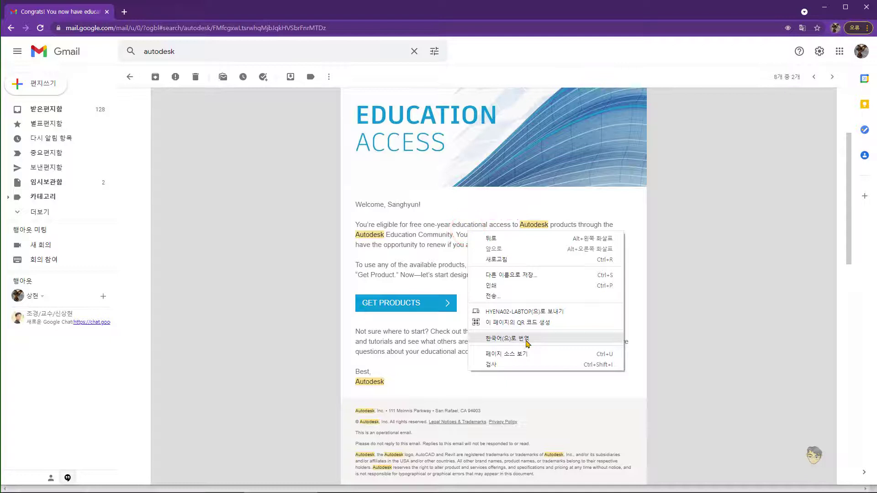
{"action": "left_click", "coordinate": [507, 339]}
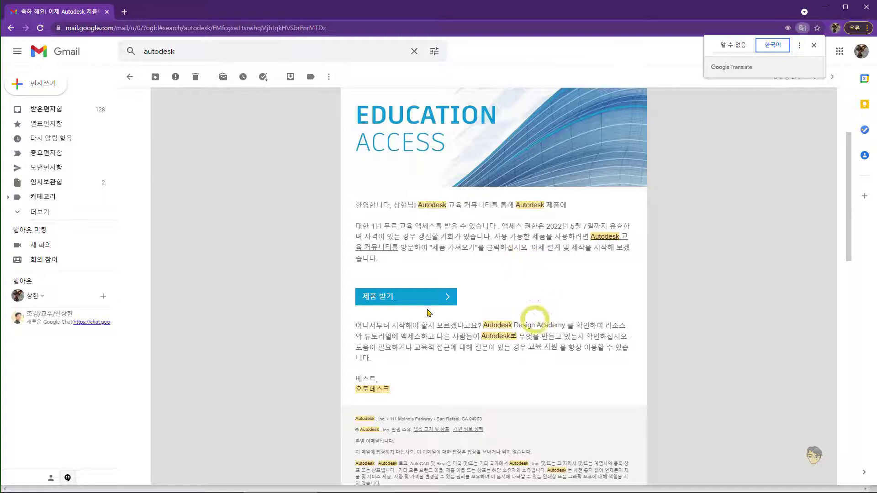
{"action": "scroll", "coordinate": [495, 272], "scroll_direction": "down", "scroll_amount": 1}
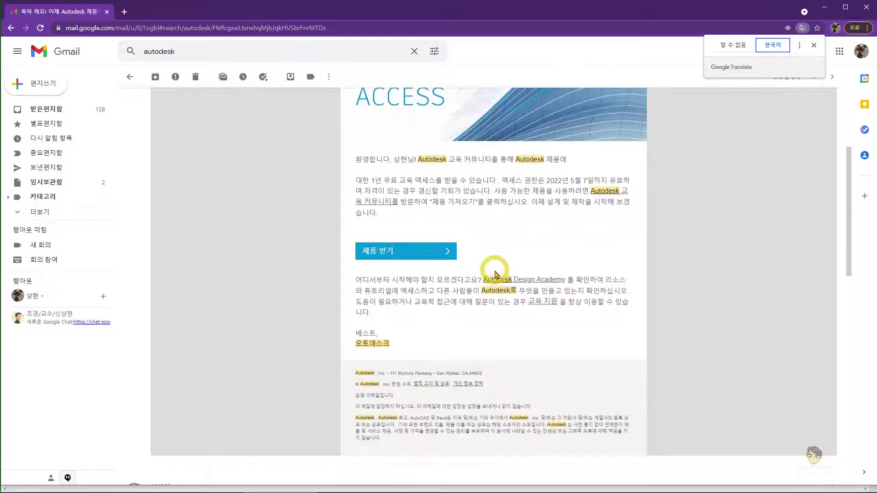
{"action": "scroll", "coordinate": [461, 288], "scroll_direction": "down", "scroll_amount": 1}
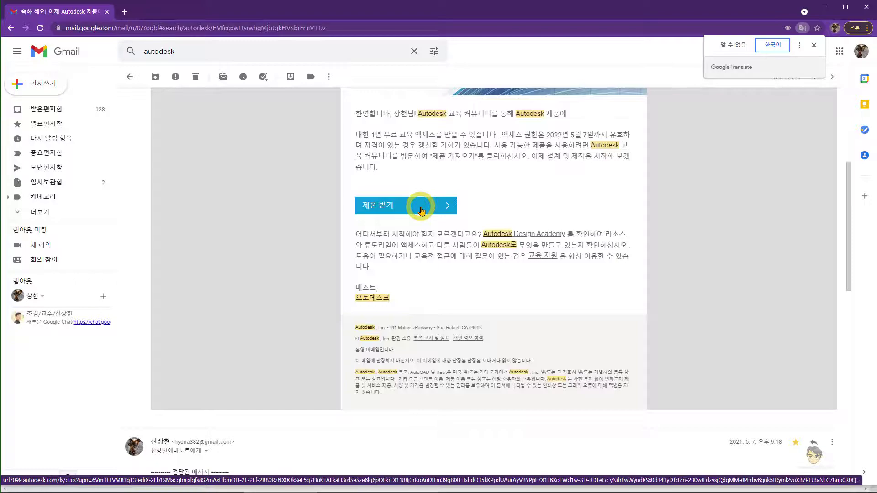
Step: Follow the e-mail's 제품 받기 link and sign in with the account e-mail and password
{"action": "left_click", "coordinate": [421, 211]}
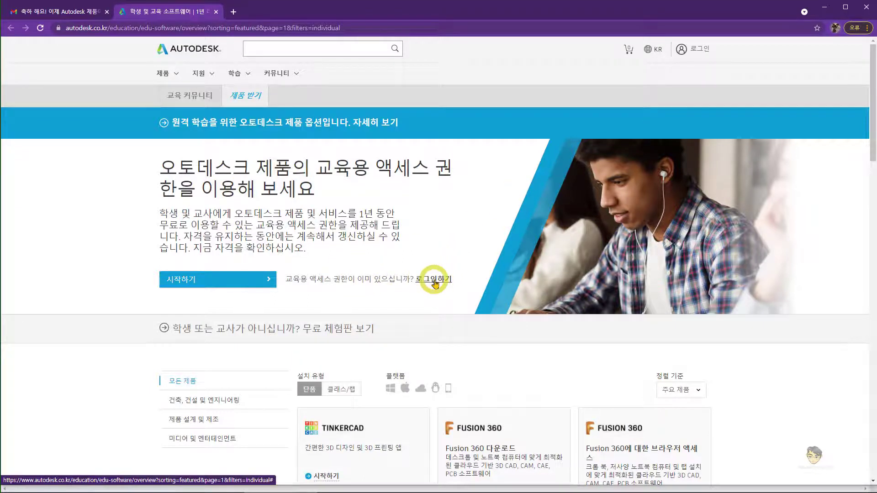
{"action": "left_click", "coordinate": [435, 283]}
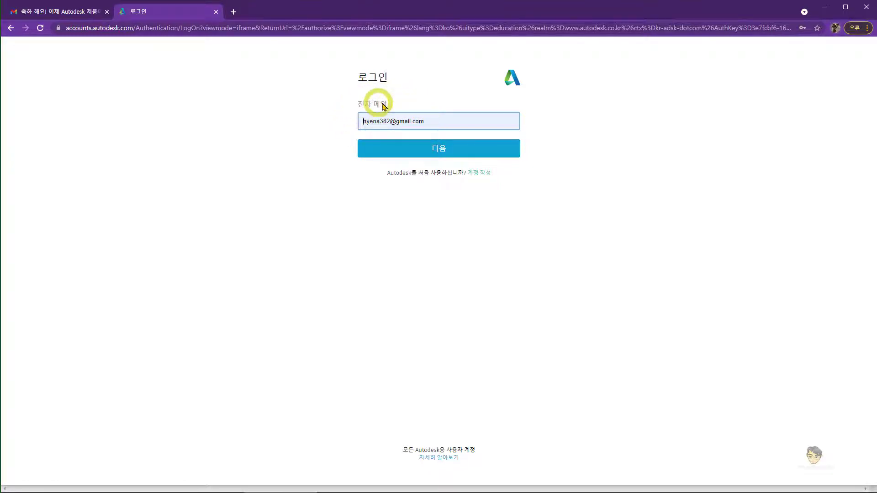
{"action": "left_click", "coordinate": [439, 149]}
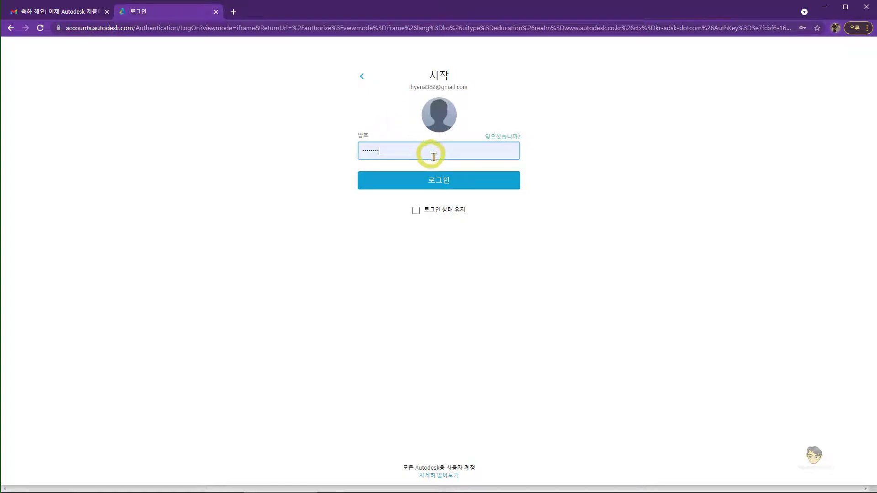
{"action": "left_click", "coordinate": [430, 185]}
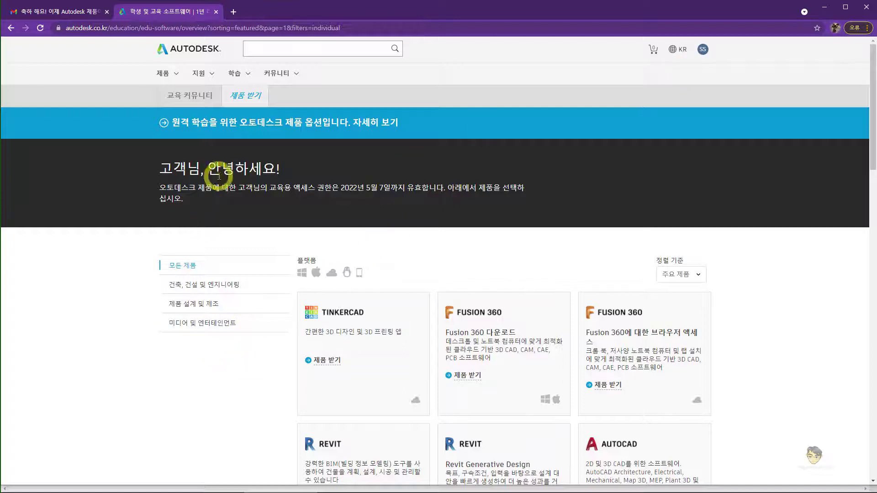
{"action": "scroll", "coordinate": [239, 286], "scroll_direction": "down", "scroll_amount": 2}
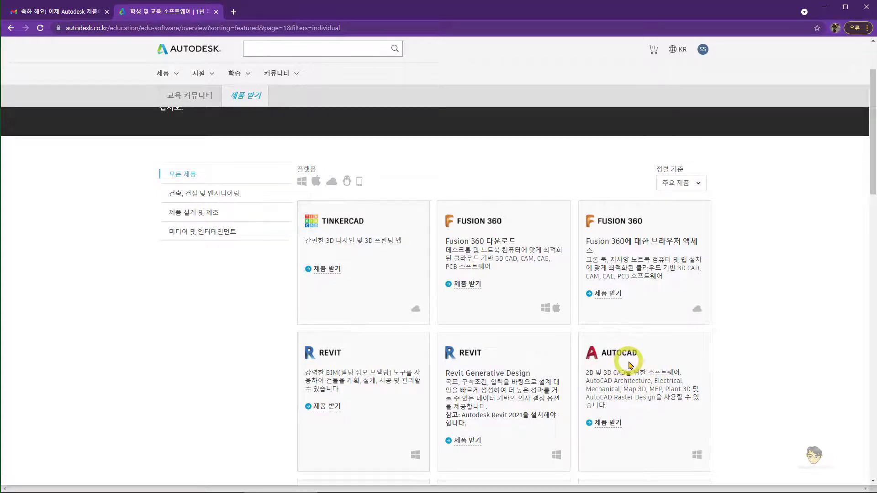
{"action": "scroll", "coordinate": [629, 364], "scroll_direction": "down", "scroll_amount": 1}
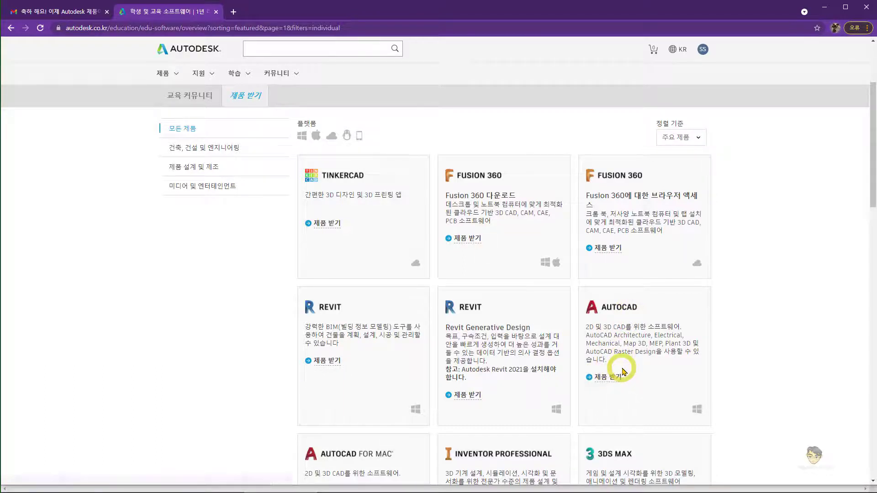
{"action": "scroll", "coordinate": [623, 366], "scroll_direction": "up", "scroll_amount": 1}
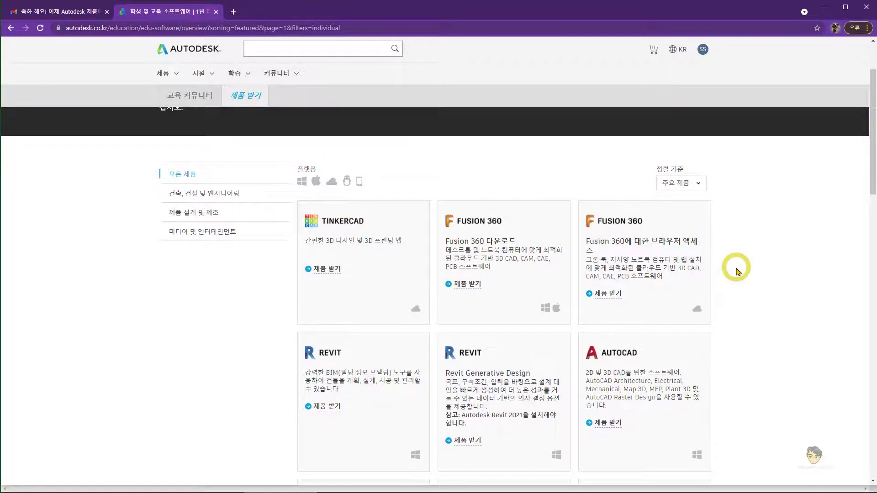
{"action": "scroll", "coordinate": [736, 271], "scroll_direction": "down", "scroll_amount": 1}
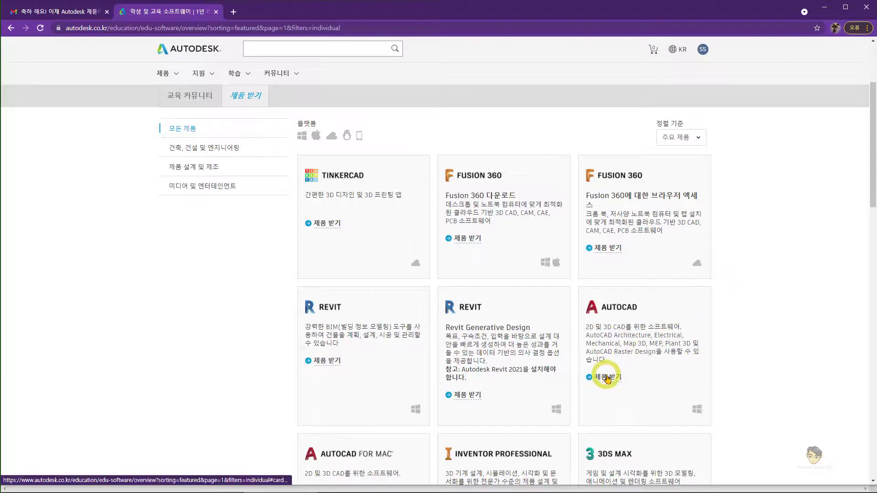
Step: Show AutoCAD's download options and verify that Windows, 2022 and 한국어 are selected
{"action": "left_click", "coordinate": [607, 379]}
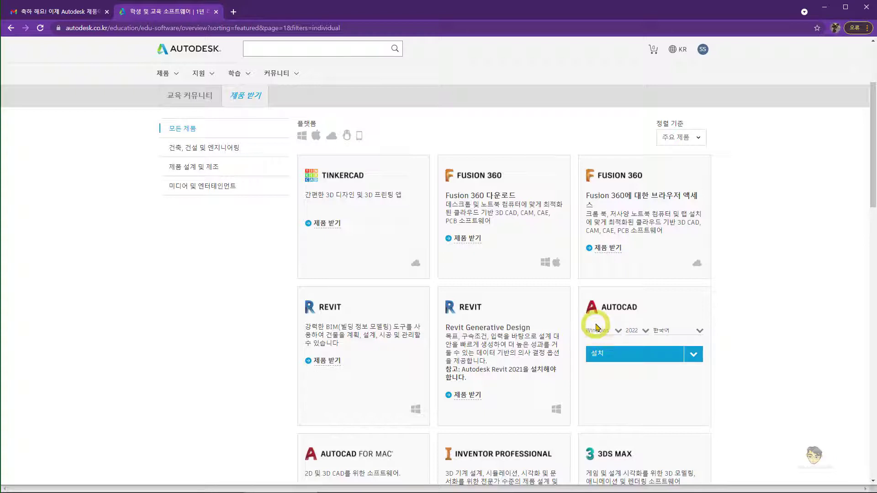
{"action": "left_click", "coordinate": [603, 332]}
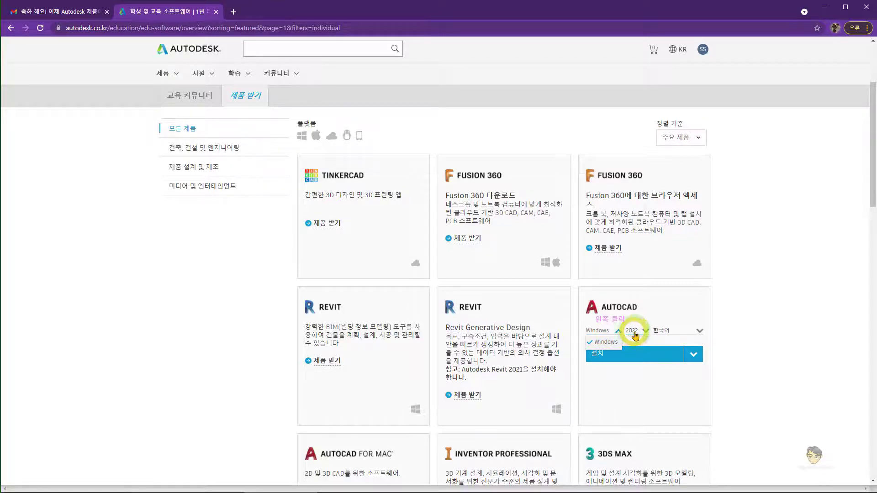
{"action": "left_click", "coordinate": [632, 330]}
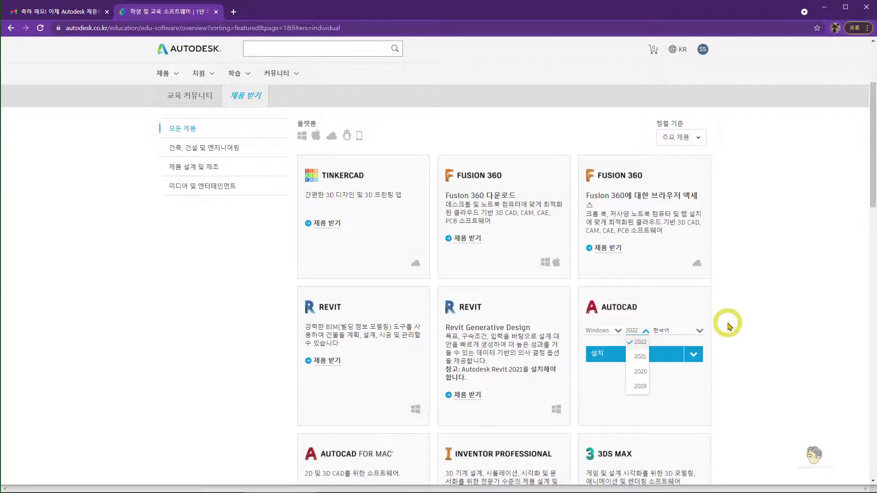
{"action": "left_click", "coordinate": [698, 334]}
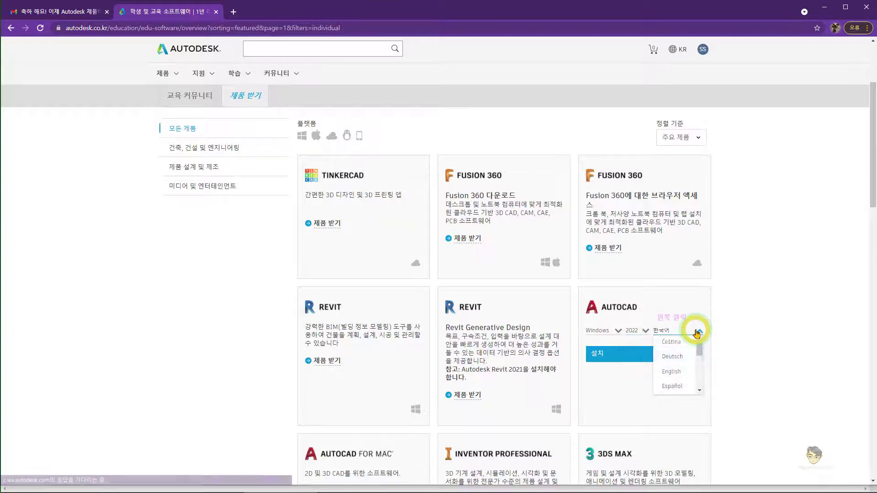
{"action": "left_click", "coordinate": [749, 335]}
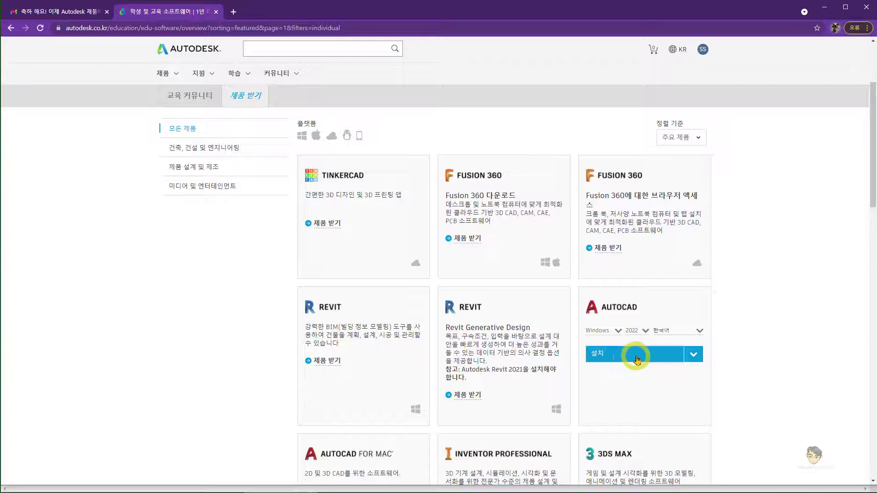
Step: Choose 설치 on the AutoCAD card and accept the terms to download the 2022 Korean installer
{"action": "left_click", "coordinate": [636, 359]}
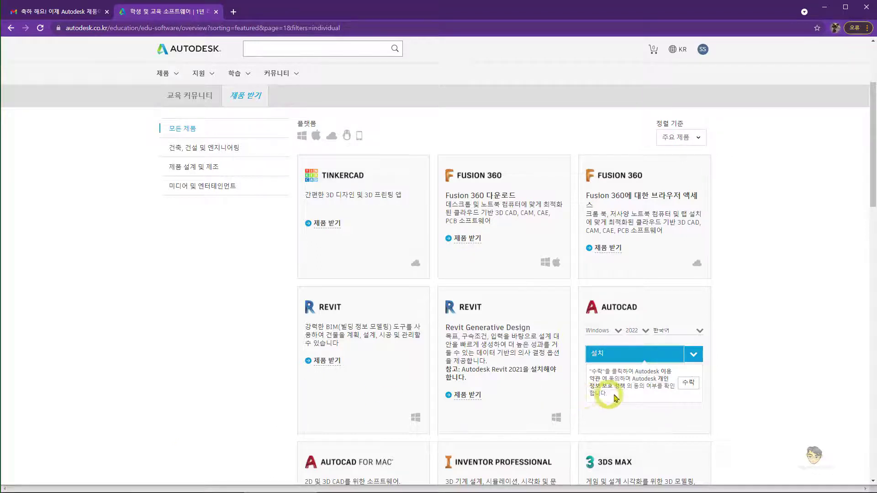
{"action": "left_click", "coordinate": [687, 387]}
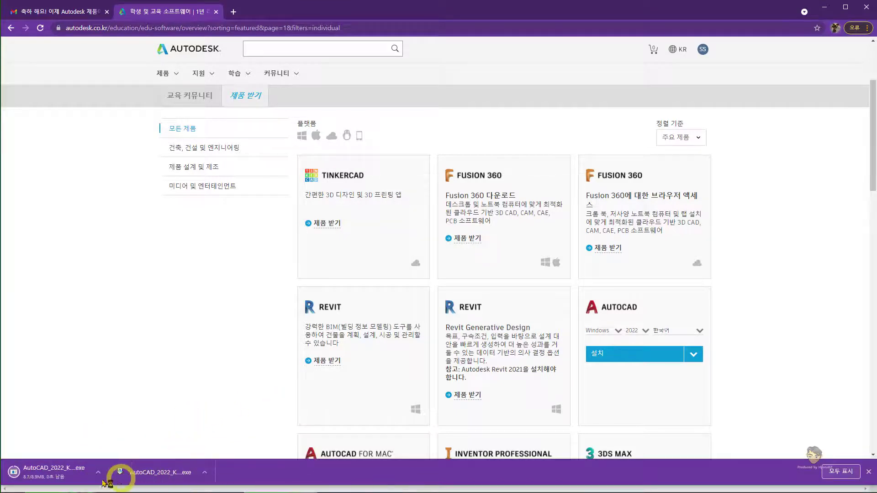
{"action": "left_click", "coordinate": [76, 473]}
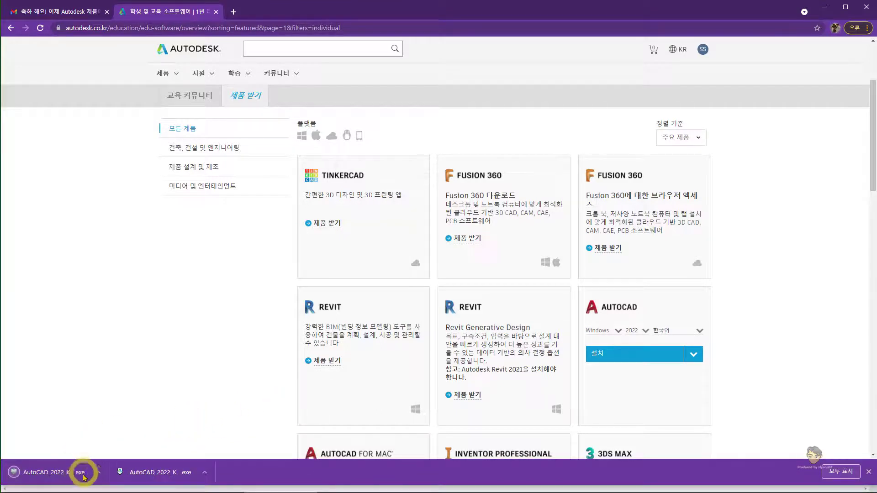
{"action": "left_click", "coordinate": [823, 17]}
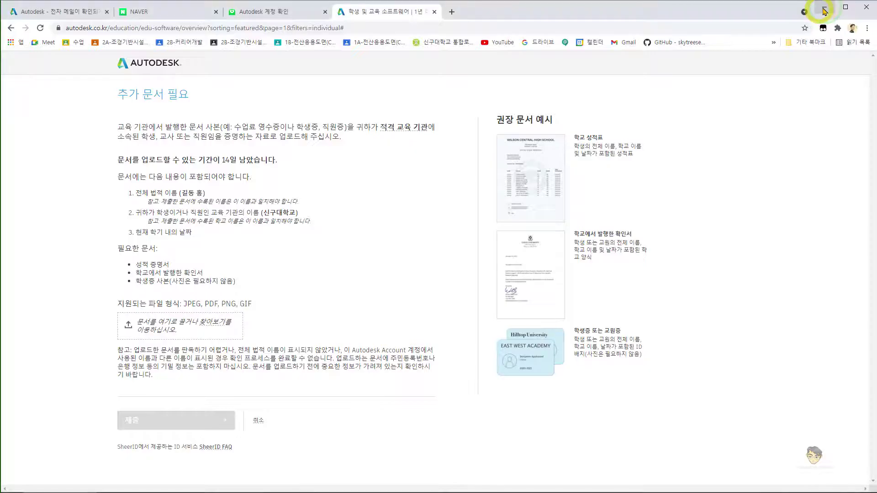
{"action": "left_click", "coordinate": [60, 177]}
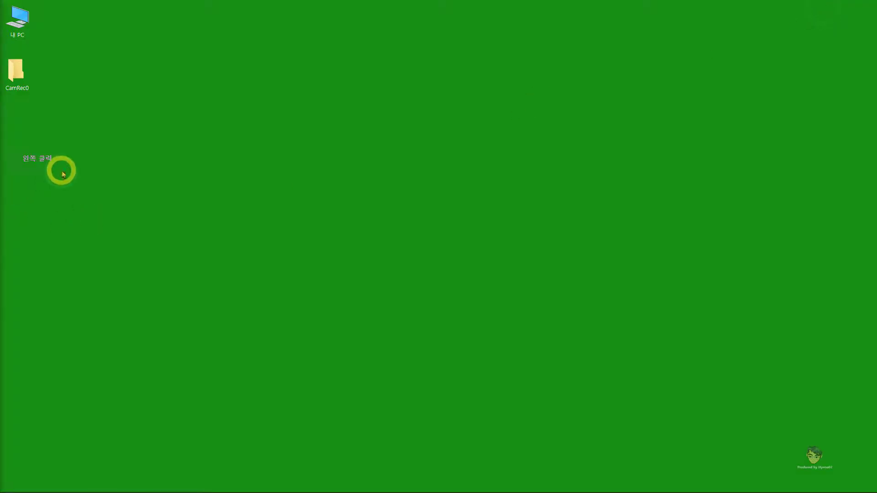
{"action": "left_click", "coordinate": [104, 229]}
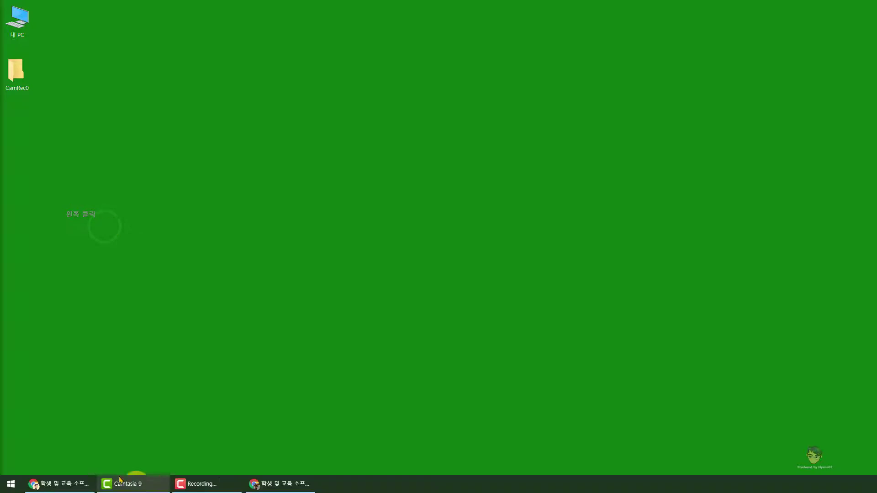
{"action": "left_click", "coordinate": [269, 484]}
{"action": "left_click", "coordinate": [275, 489]}
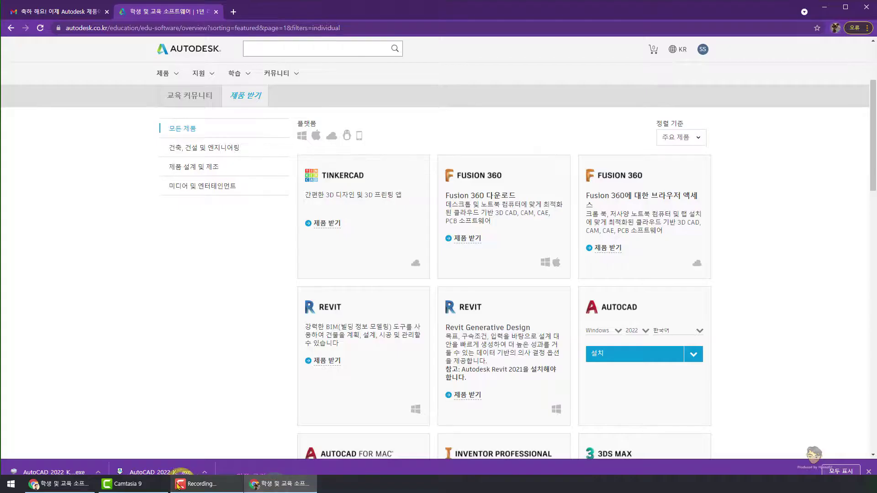
{"action": "left_click", "coordinate": [223, 377]}
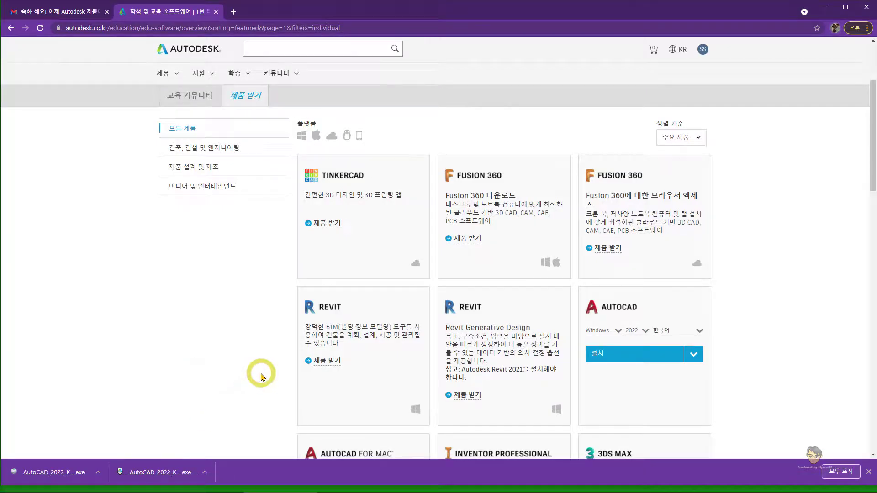
{"action": "left_click", "coordinate": [99, 472]}
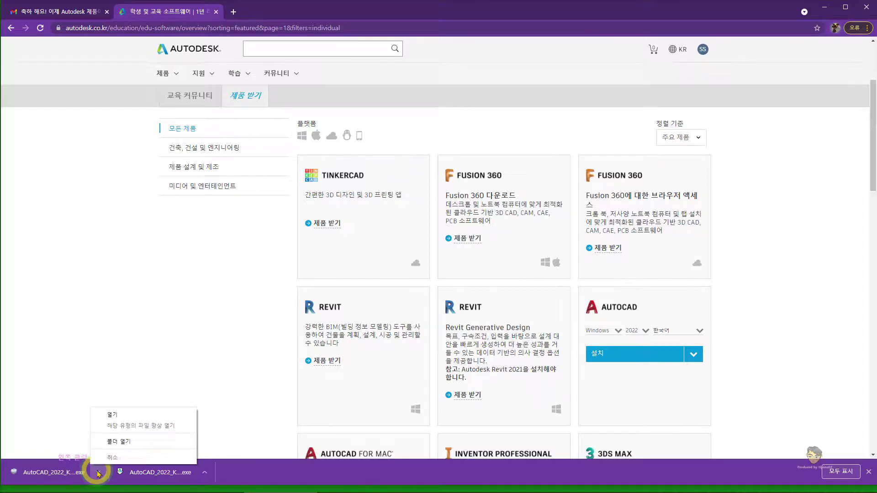
{"action": "left_click", "coordinate": [120, 443]}
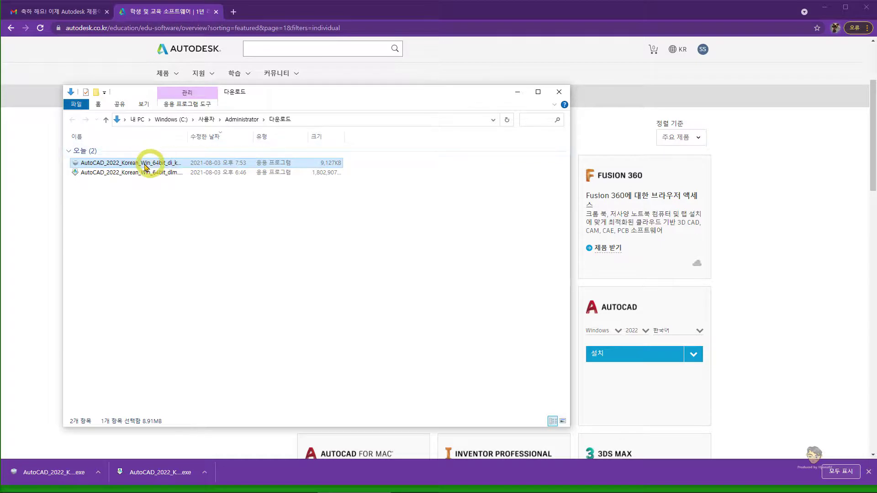
{"action": "left_click", "coordinate": [425, 234]}
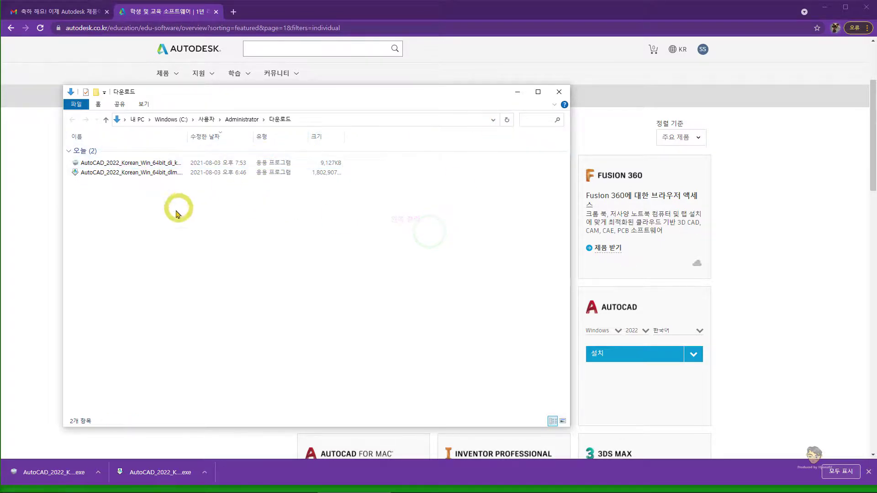
{"action": "left_click", "coordinate": [559, 92]}
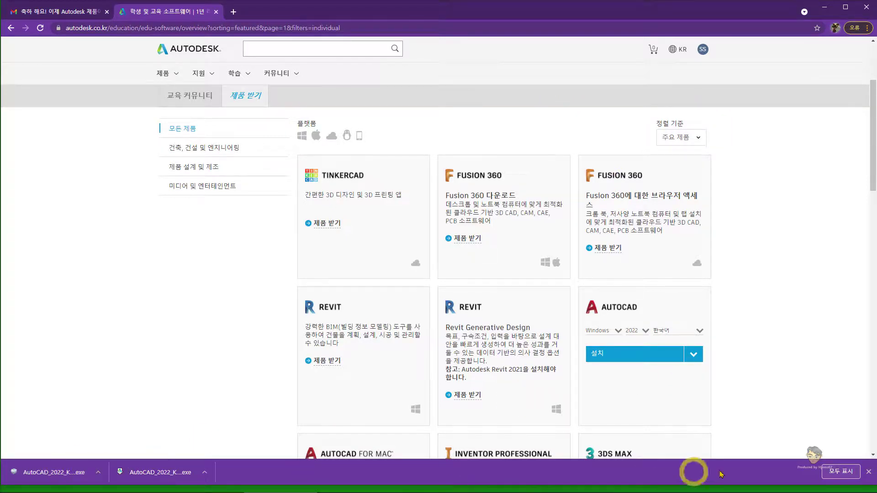
Step: Dismiss the download notices and pick 다운로드 from AutoCAD's install options to get the installer file
{"action": "left_click", "coordinate": [868, 474]}
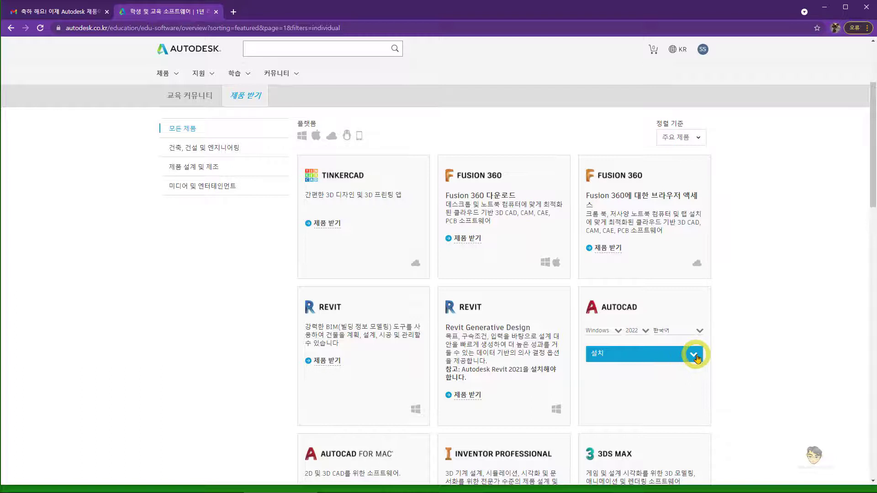
{"action": "left_click", "coordinate": [695, 356]}
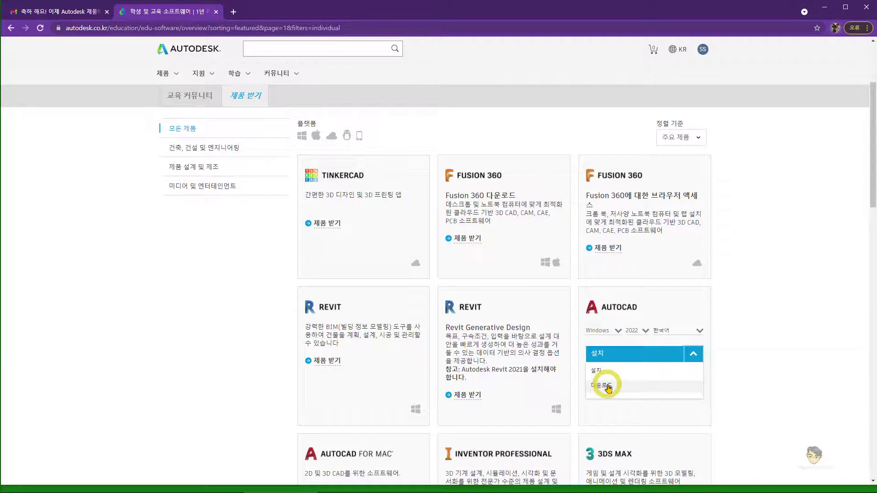
{"action": "left_click", "coordinate": [607, 386]}
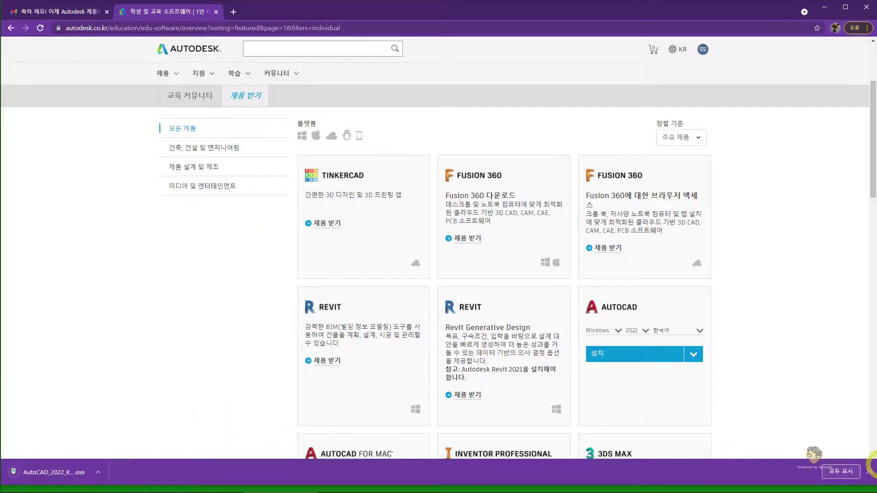
Step: Dismiss the notifications, open Chrome downloads with Ctrl+J, and open the AutoCAD installer's folder
{"action": "left_click", "coordinate": [870, 471]}
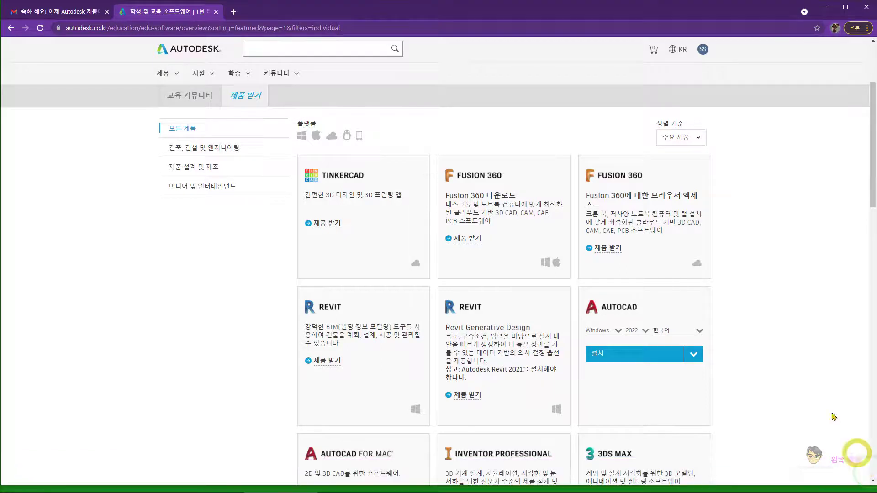
{"action": "left_click", "coordinate": [770, 211]}
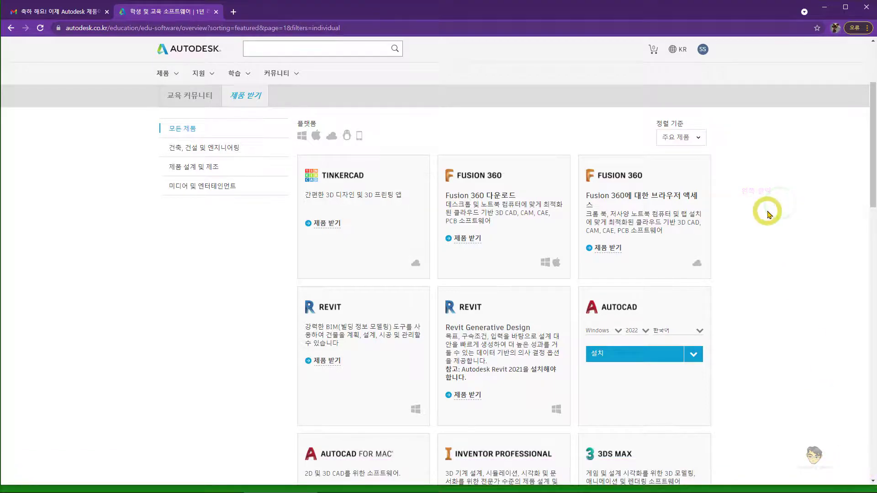
{"action": "key", "text": "ctrl+j"}
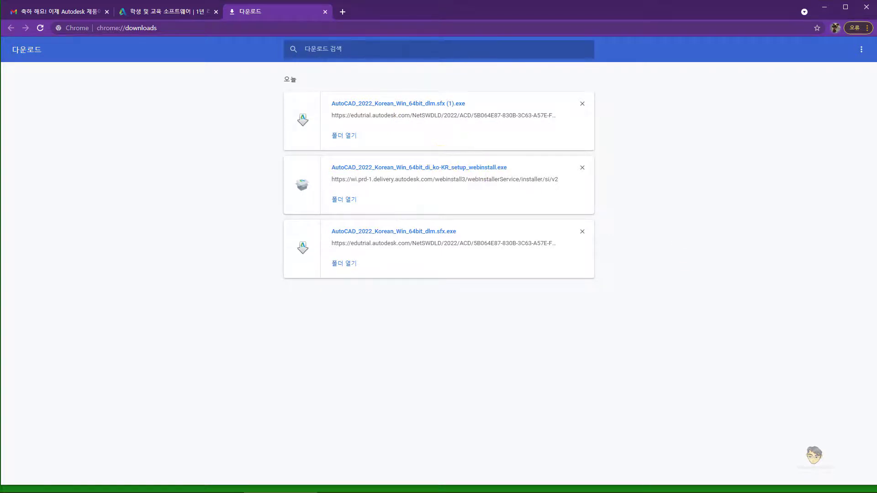
{"action": "left_click", "coordinate": [350, 136]}
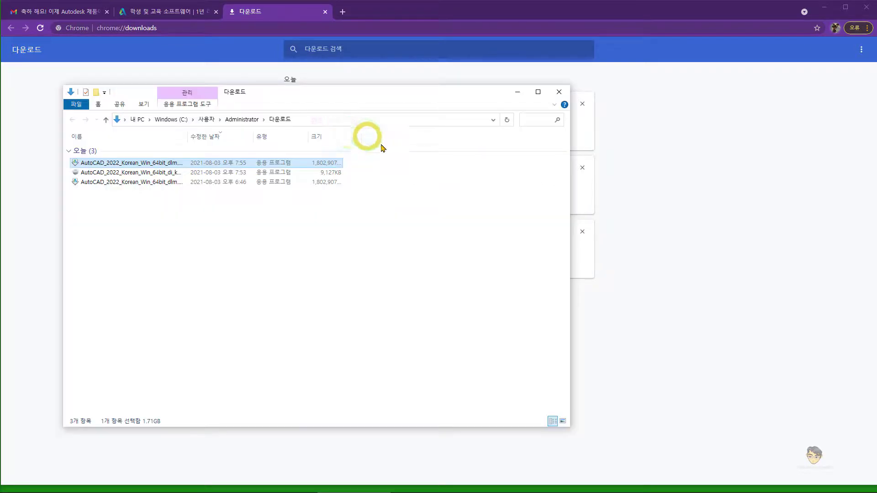
Step: Widen the 이름 column and delete the duplicate AutoCAD_2022_Korean_Win_64bit_dlm.sfx (1).exe file
{"action": "left_click", "coordinate": [269, 268]}
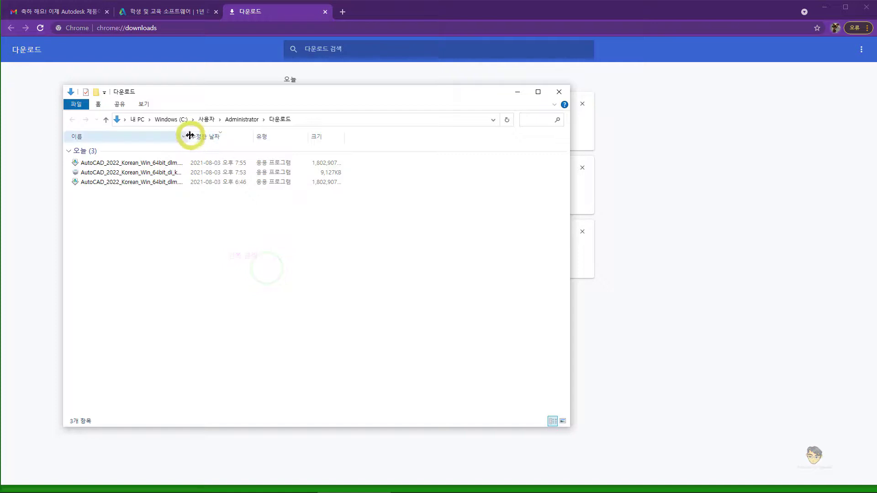
{"action": "left_click_drag", "start_coordinate": [187, 137], "coordinate": [258, 137]}
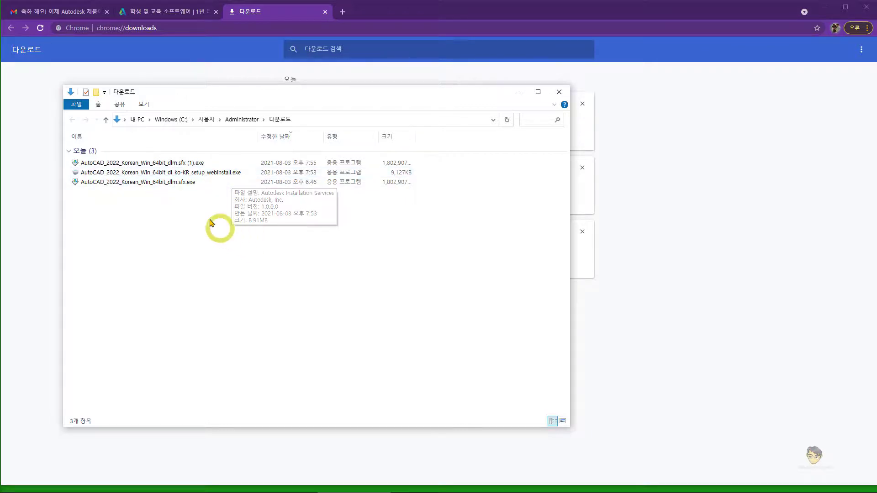
{"action": "left_click", "coordinate": [206, 167]}
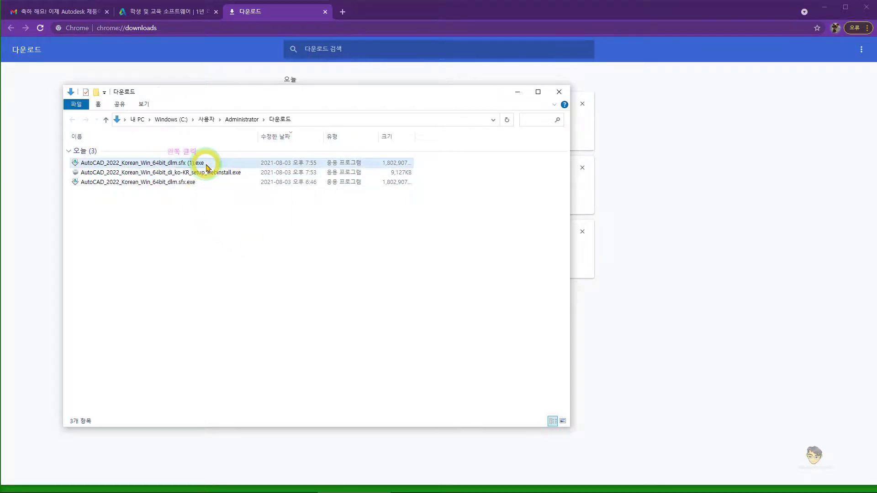
{"action": "key", "text": "Delete"}
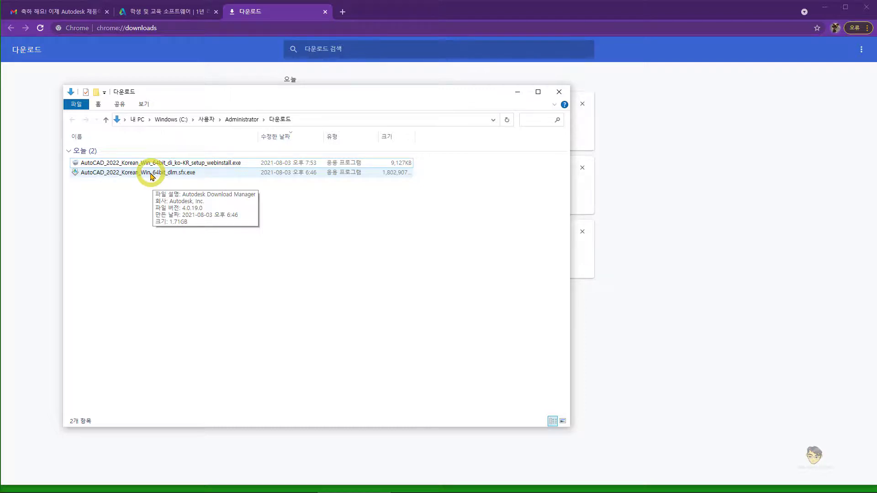
Step: Run AutoCAD_2022_Korean_Win_64bit_dlm.sfx.exe as administrator (관리자 권한으로 실행)
{"action": "right_click", "coordinate": [152, 177]}
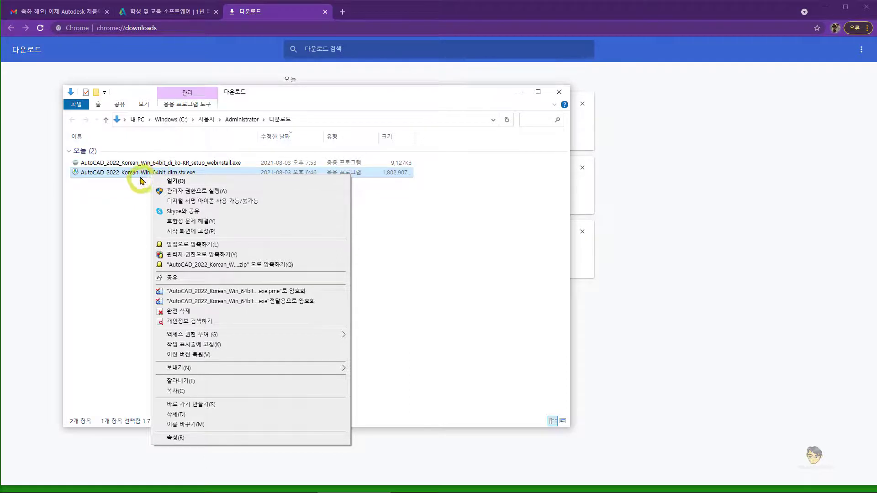
{"action": "double_click", "coordinate": [139, 174]}
{"action": "right_click", "coordinate": [140, 173]}
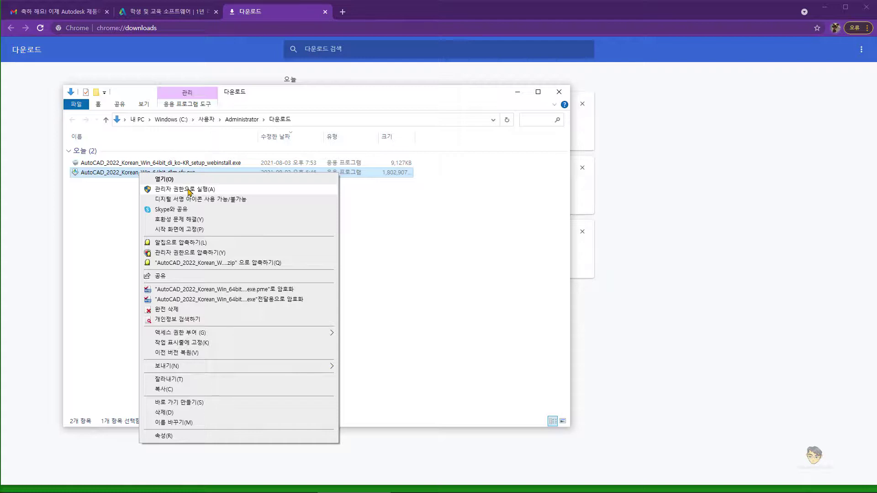
{"action": "left_click", "coordinate": [189, 189]}
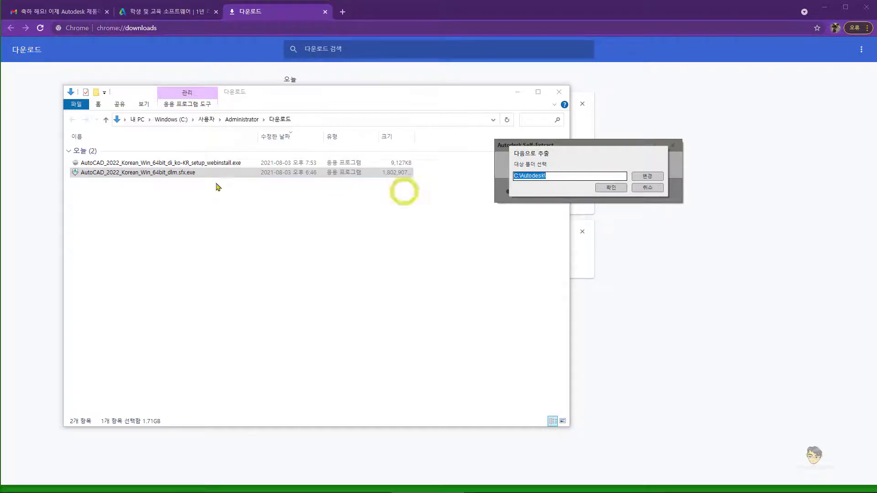
Step: Confirm extraction of the installer files to C:\Autodesk
{"action": "left_click", "coordinate": [182, 173]}
{"action": "left_click", "coordinate": [625, 166]}
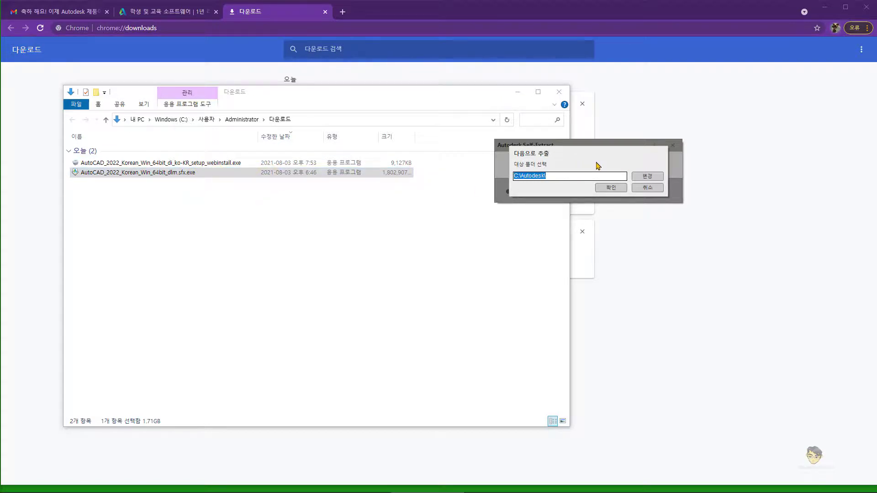
{"action": "left_click", "coordinate": [611, 187]}
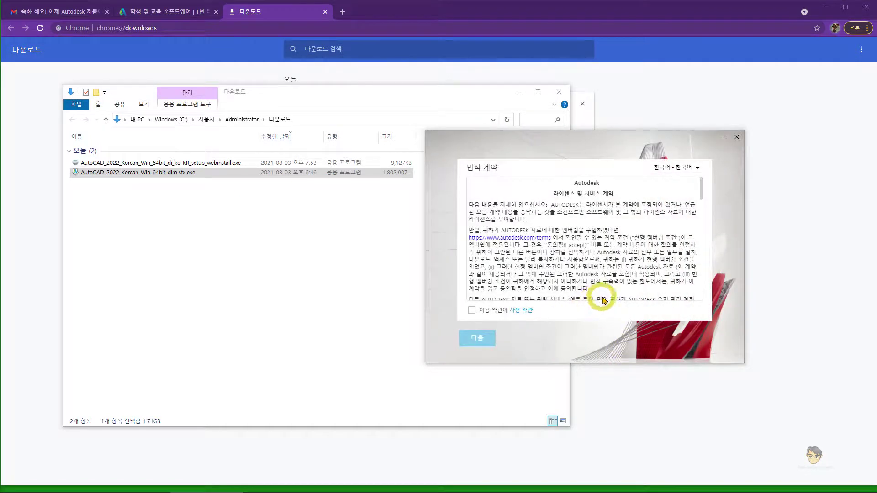
Step: Accept the 이용 약관 license terms and continue, checking free drive space in This PC
{"action": "left_click", "coordinate": [471, 310]}
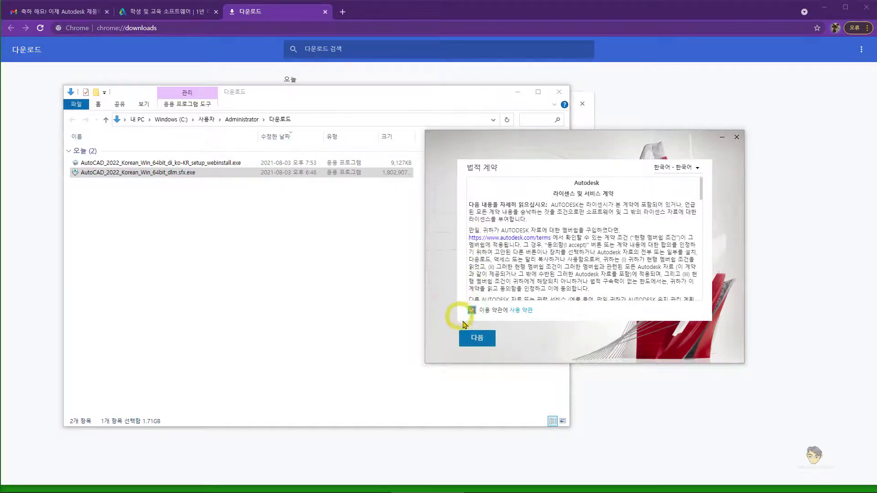
{"action": "left_click", "coordinate": [477, 340]}
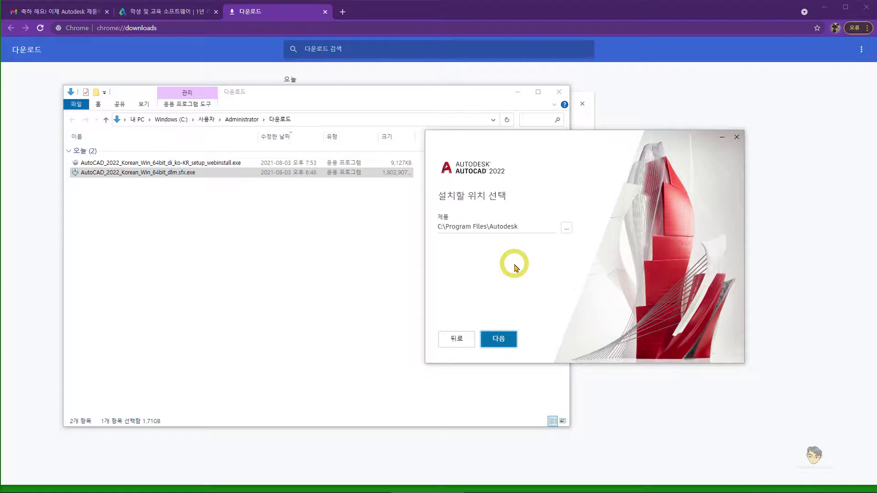
{"action": "key", "text": "super+e"}
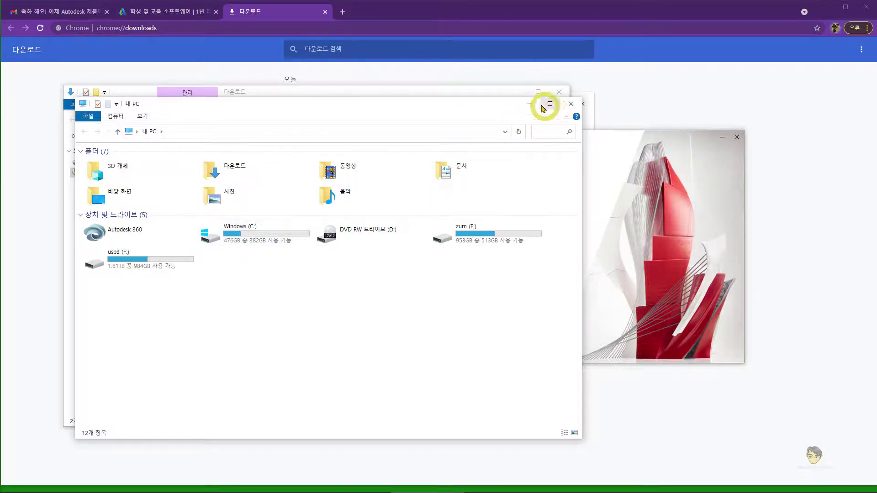
{"action": "left_click", "coordinate": [571, 104]}
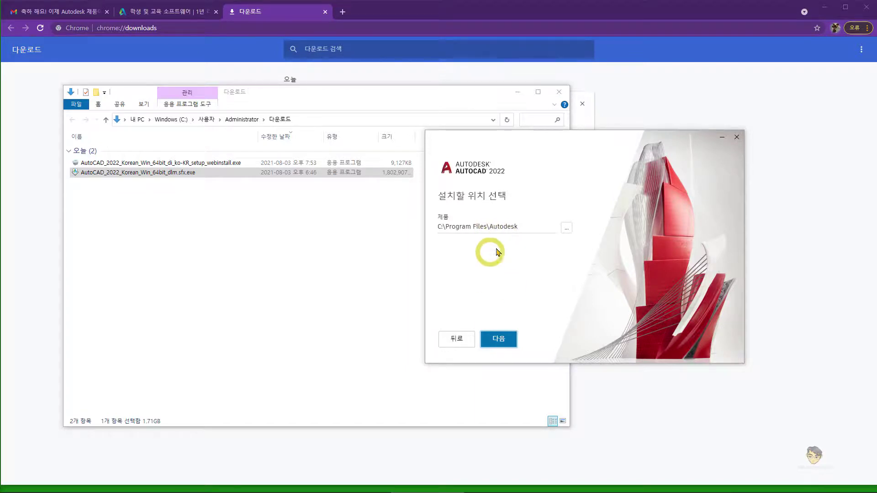
Step: Keep the default C:\Program Files\Autodesk location and install AutoCAD 2022 until 설치 완료
{"action": "left_click", "coordinate": [504, 343]}
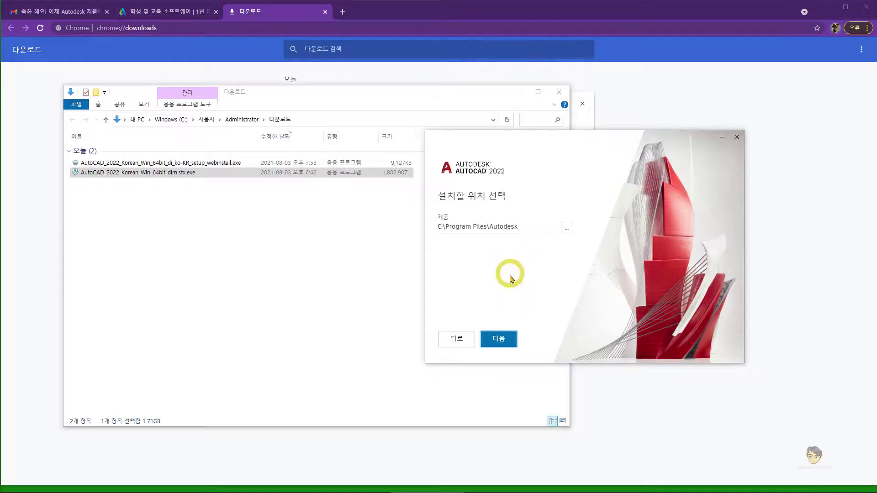
{"action": "left_click", "coordinate": [505, 342]}
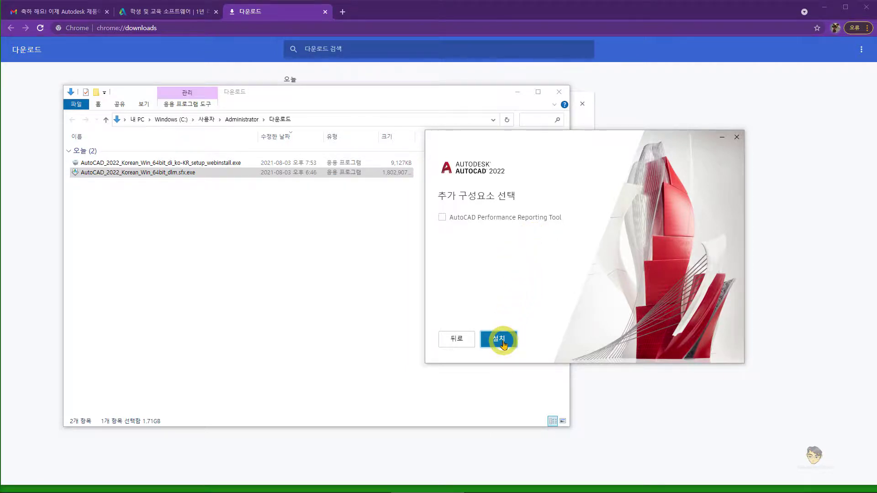
{"action": "left_click", "coordinate": [502, 342]}
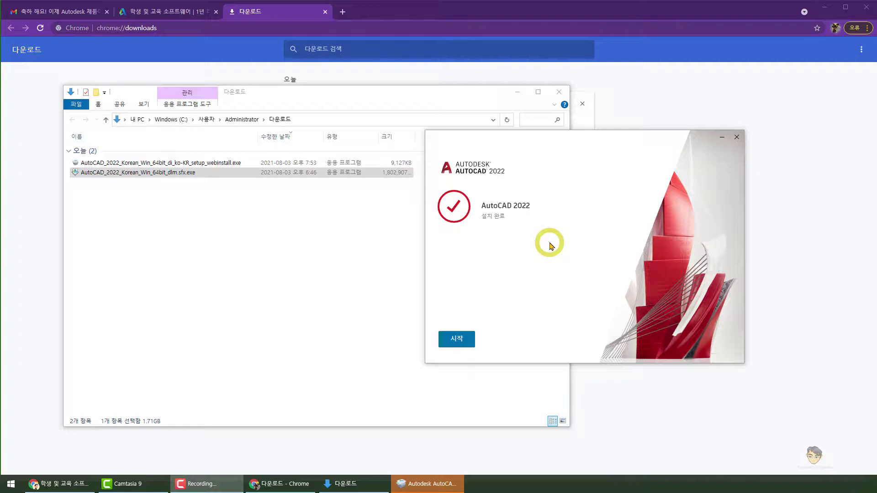
Step: Start AutoCAD 2022, declining migration of profiles, aliases, plot files, templates and shapes from 2014
{"action": "left_click", "coordinate": [464, 341]}
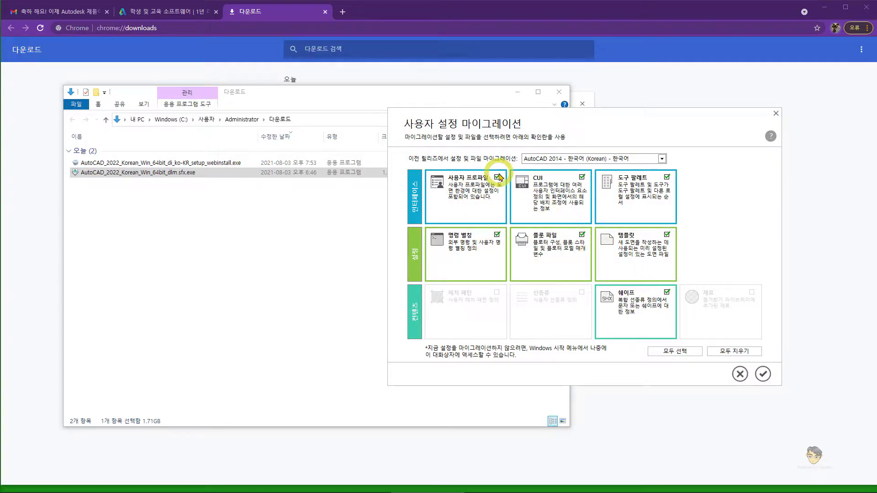
{"action": "left_click", "coordinate": [497, 177]}
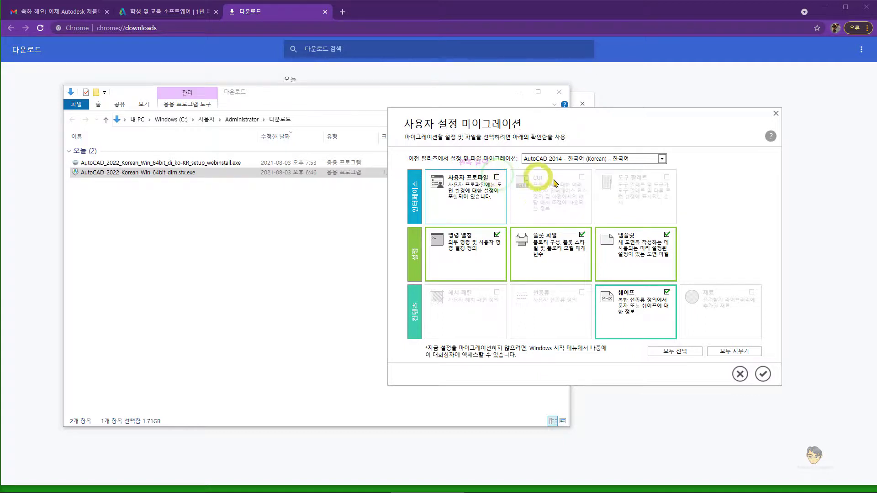
{"action": "left_click", "coordinate": [497, 235]}
{"action": "left_click", "coordinate": [582, 235]}
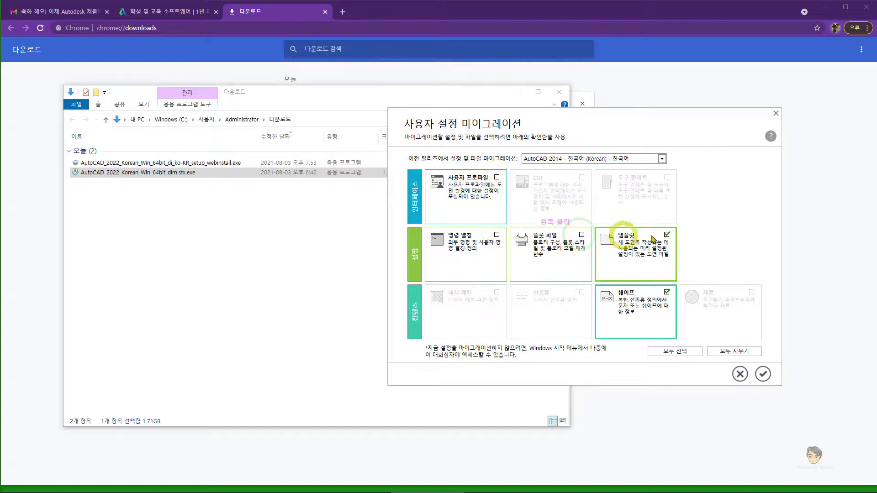
{"action": "left_click", "coordinate": [667, 234]}
{"action": "left_click", "coordinate": [667, 293]}
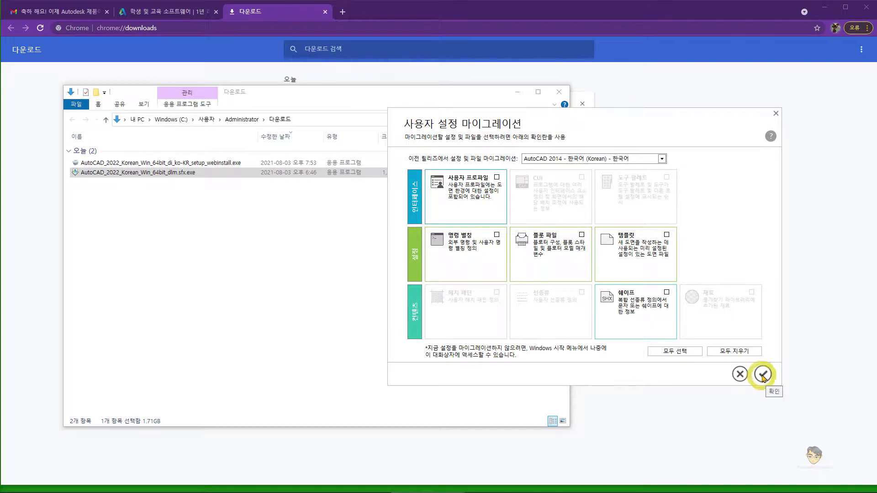
{"action": "left_click", "coordinate": [763, 375]}
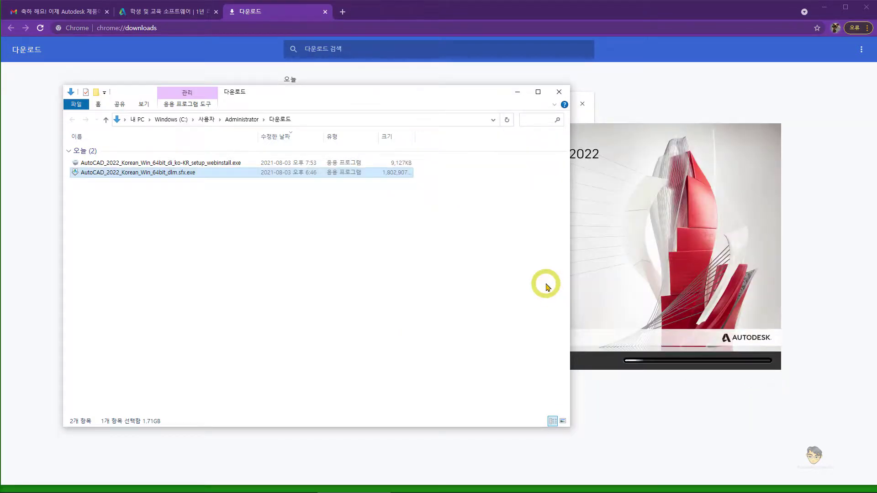
Step: Bring the AutoCAD splash window forward until the 시작하기 licence dialog appears
{"action": "left_click", "coordinate": [647, 224]}
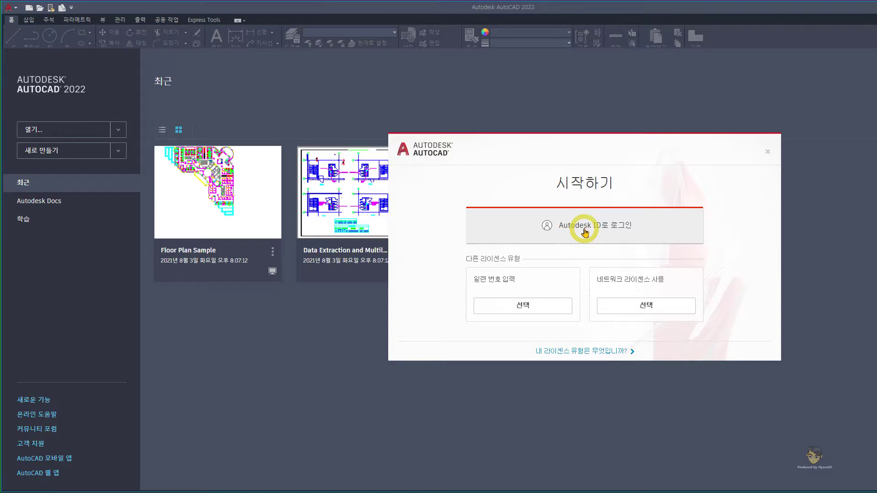
Step: Choose 'Autodesk ID로 로그인' and enter the account e-mail address
{"action": "left_click", "coordinate": [585, 233]}
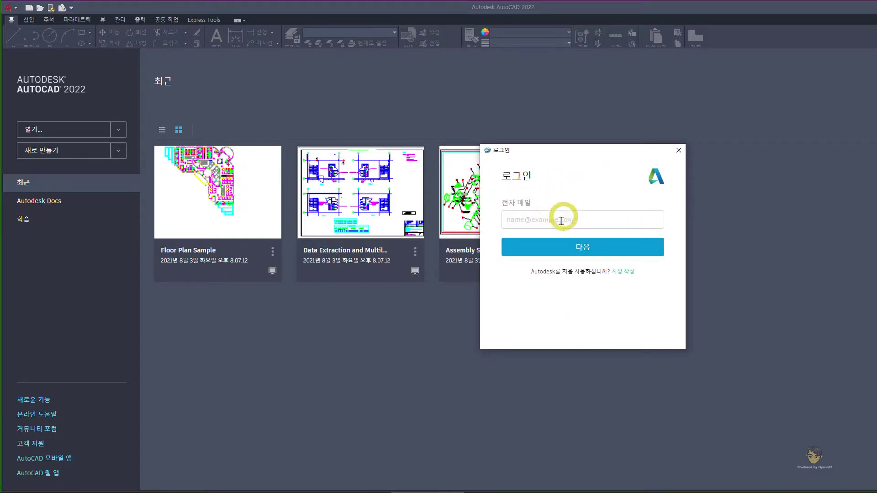
{"action": "left_click", "coordinate": [559, 223]}
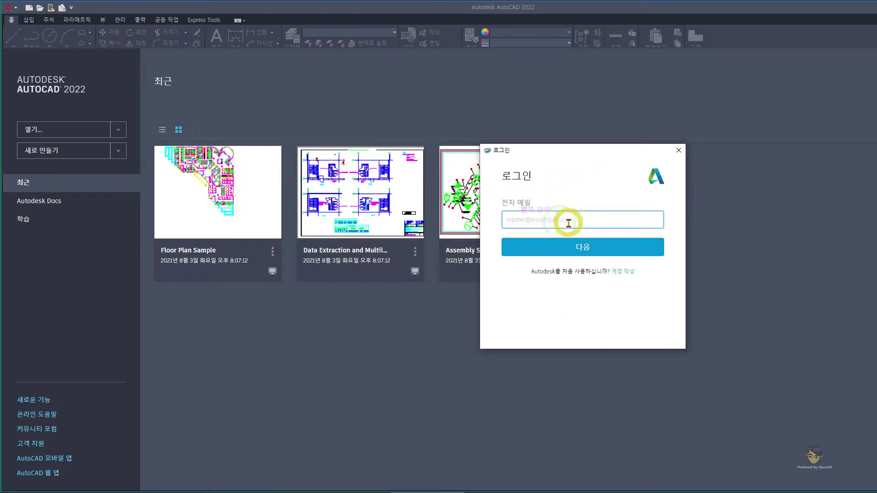
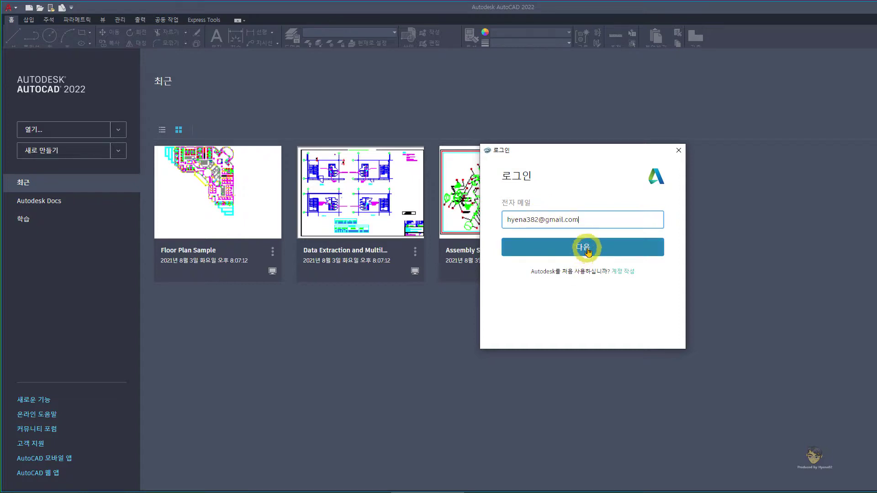
Step: Continue to the 암호 step, enter the account password and sign in
{"action": "left_click", "coordinate": [588, 252]}
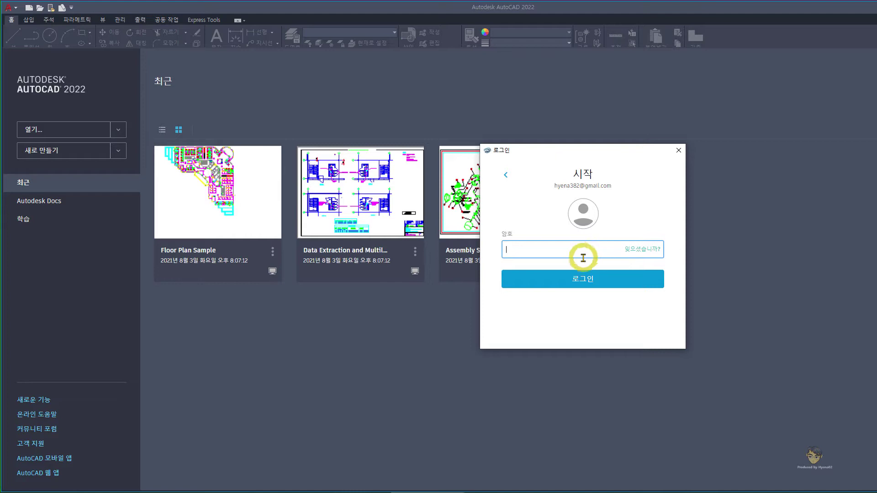
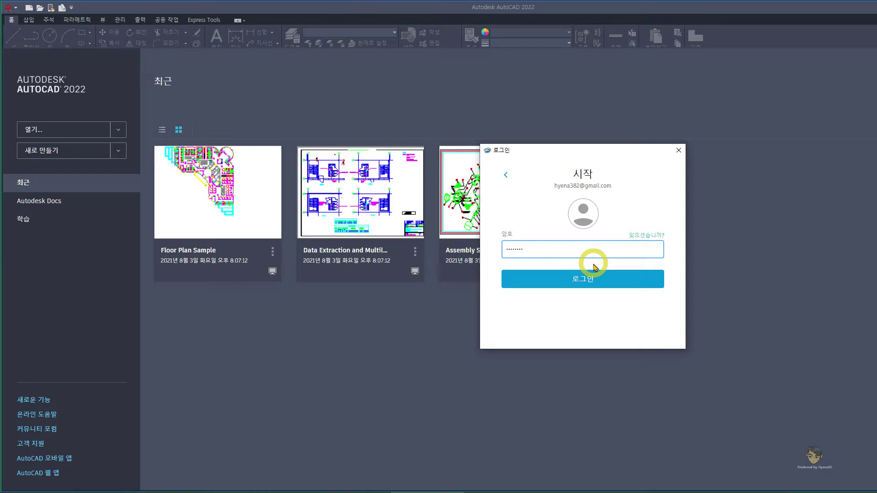
{"action": "key", "text": "Return"}
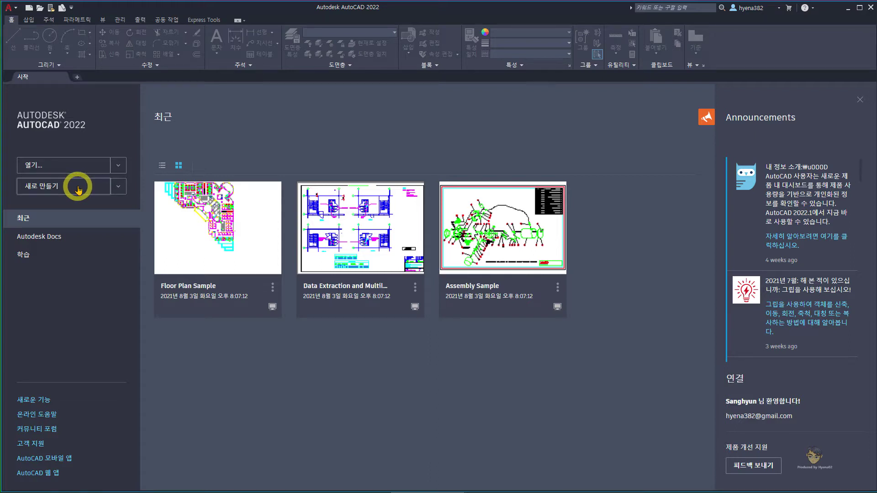
Step: Create a new blank drawing, Drawing1, from the Start page
{"action": "left_click", "coordinate": [77, 188]}
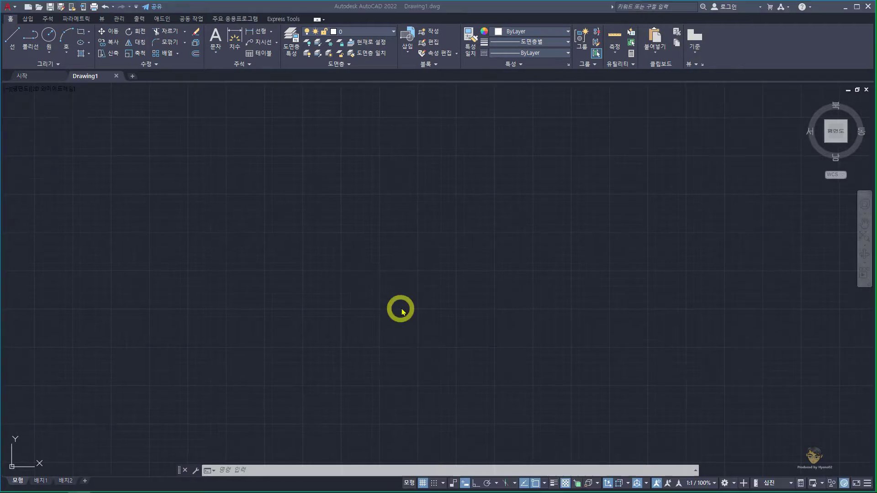
{"action": "left_click", "coordinate": [406, 303]}
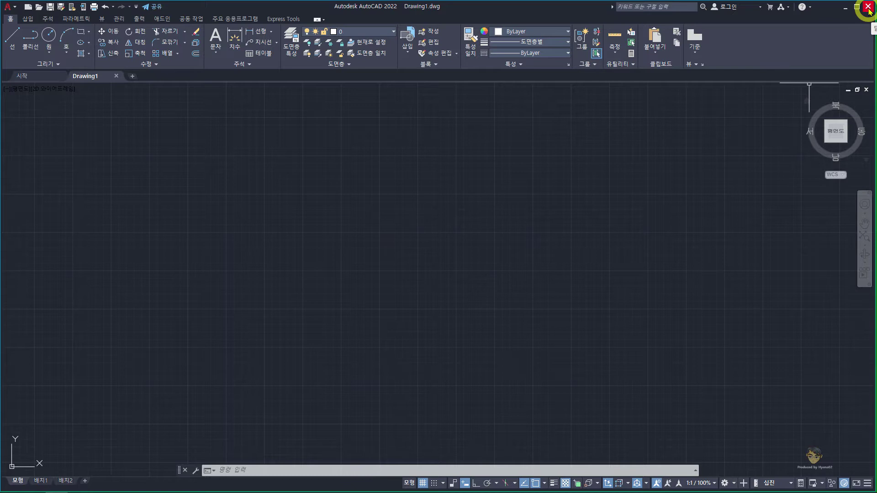
Step: Close AutoCAD 2022 and select its desktop shortcut
{"action": "left_click", "coordinate": [868, 7]}
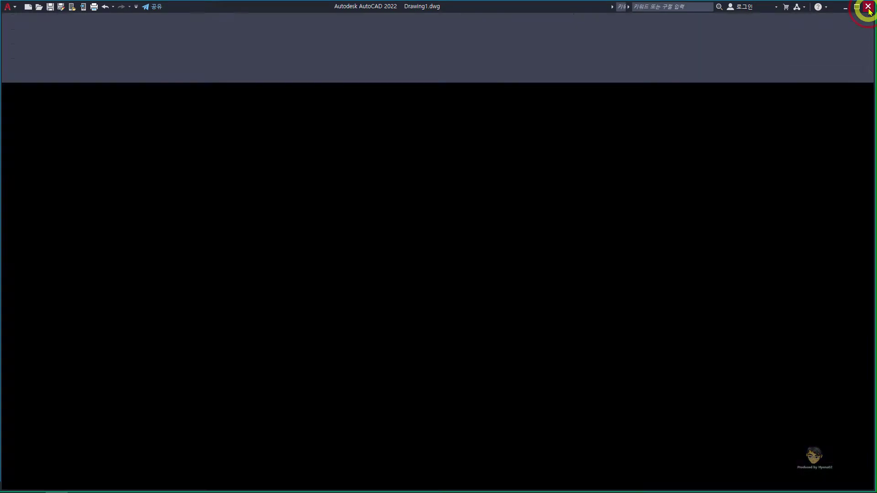
{"action": "left_click", "coordinate": [127, 206]}
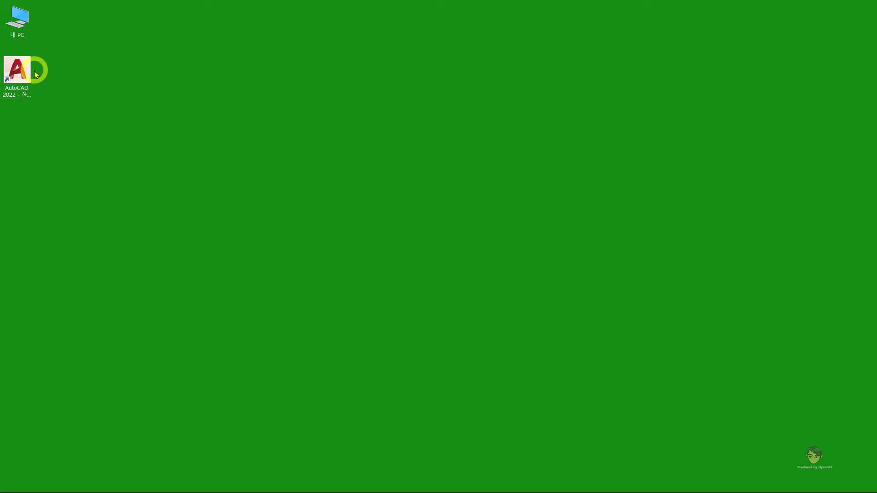
{"action": "left_click", "coordinate": [26, 81]}
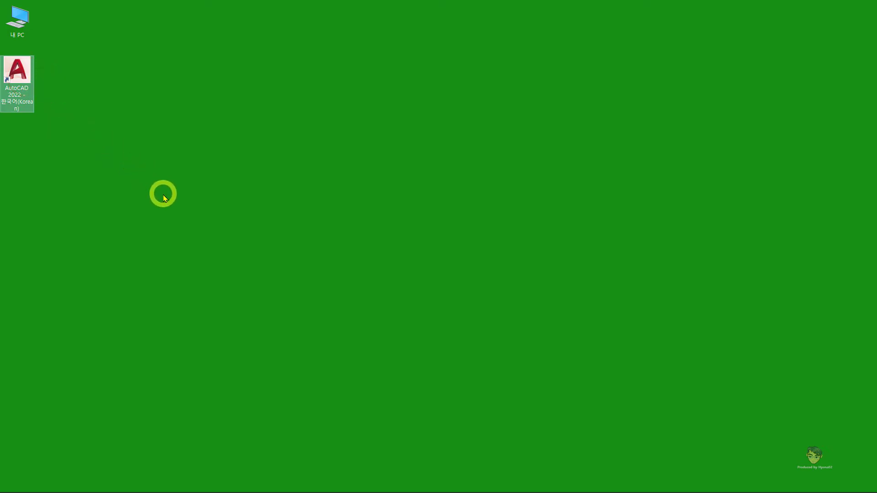
Step: Locate the AutoCAD 2022 folder in the Start menu, then reselect the desktop shortcut
{"action": "key", "text": "super"}
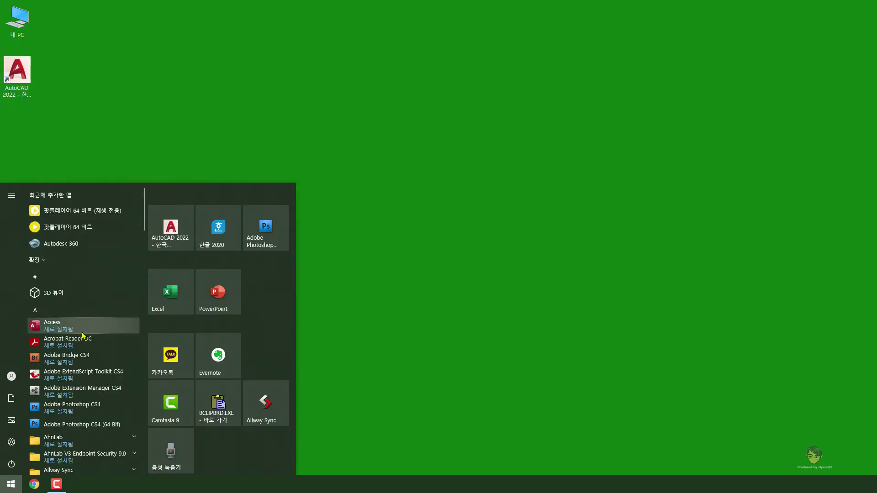
{"action": "scroll", "coordinate": [84, 335], "scroll_direction": "down", "scroll_amount": 2}
{"action": "scroll", "coordinate": [84, 335], "scroll_direction": "down", "scroll_amount": 3}
{"action": "scroll", "coordinate": [91, 343], "scroll_direction": "down", "scroll_amount": 3}
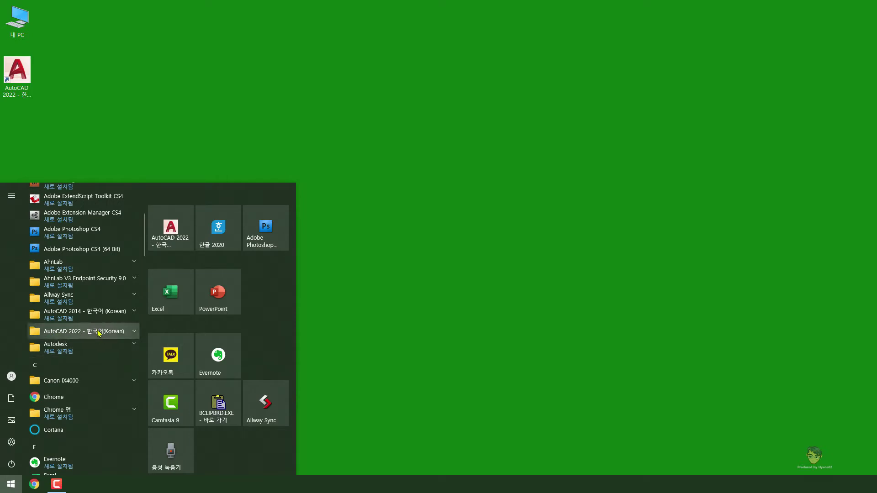
{"action": "left_click", "coordinate": [92, 333]}
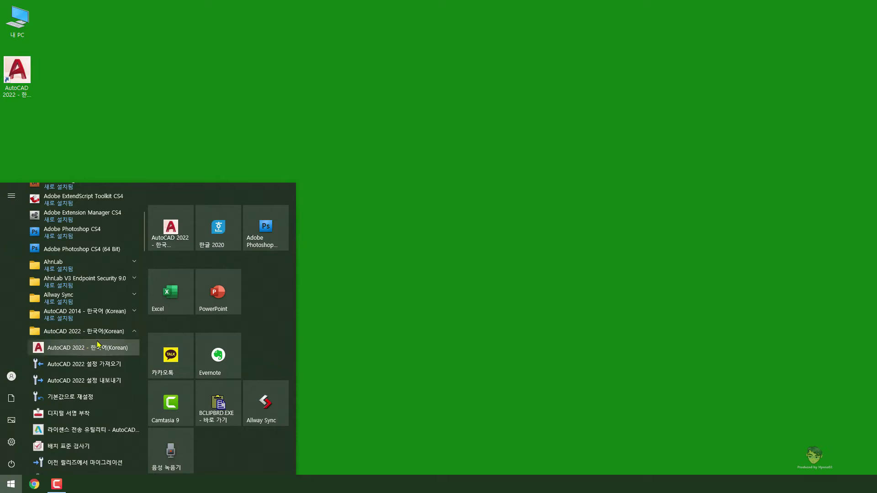
{"action": "left_click", "coordinate": [89, 146]}
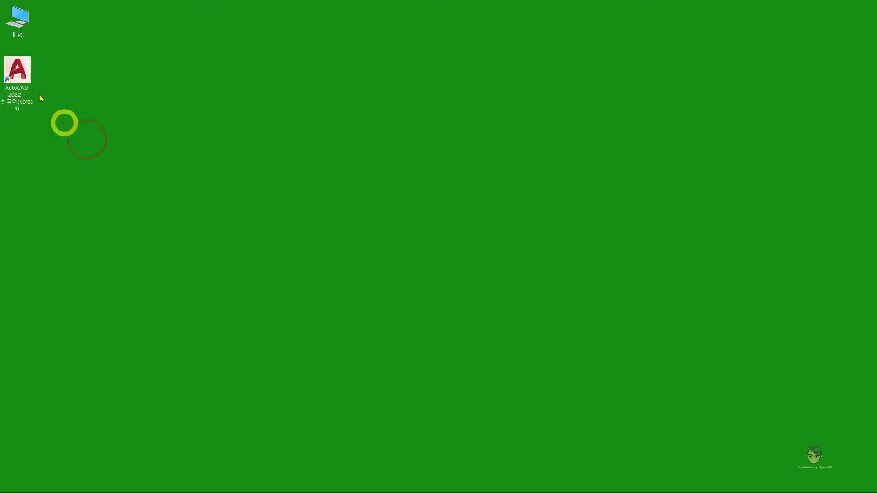
{"action": "left_click", "coordinate": [26, 87]}
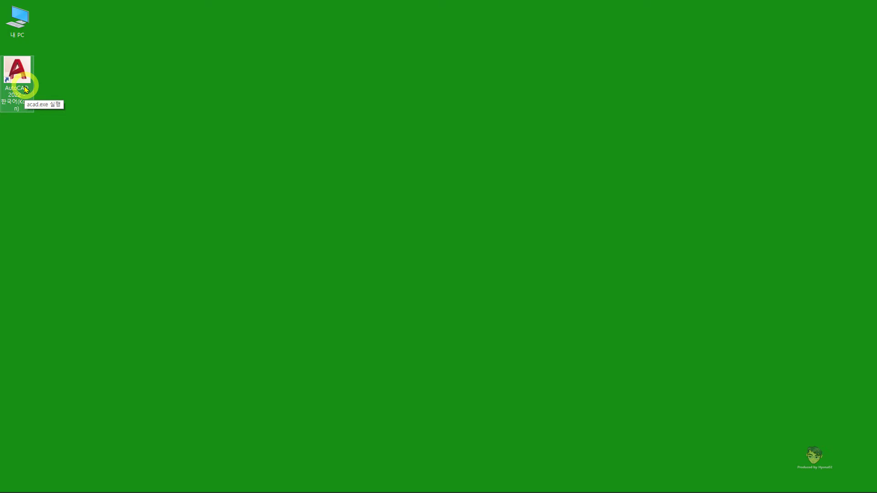
Step: Relaunch AutoCAD 2022 from its desktop icon and start a new blank drawing via 새로 만들기
{"action": "double_click", "coordinate": [26, 89]}
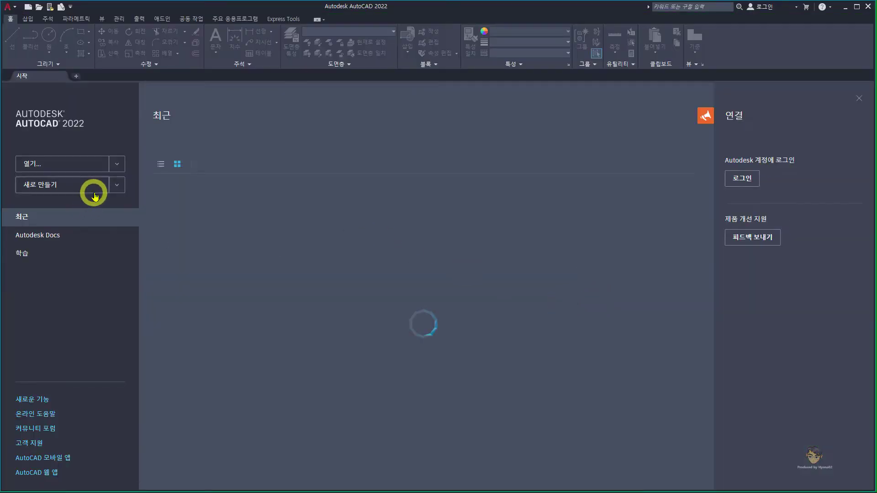
{"action": "left_click", "coordinate": [85, 187]}
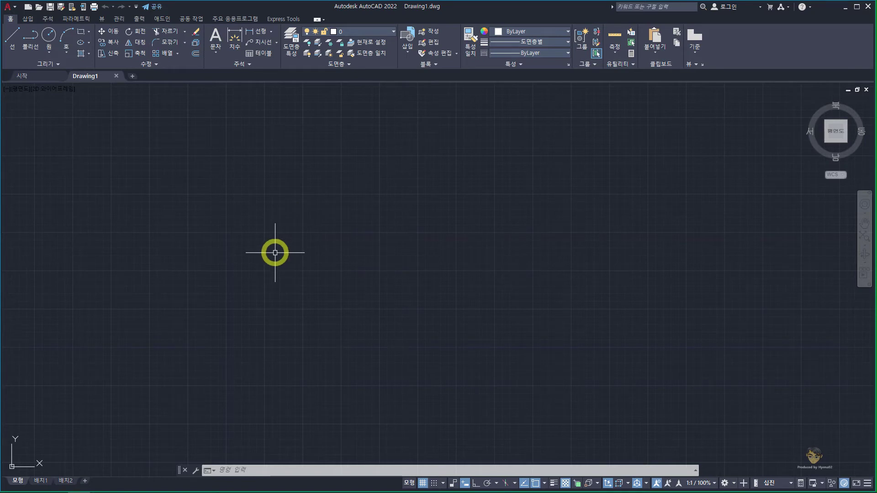
Step: Use LINE (L) to place six corner points, then close the outline with C
{"action": "type", "text": "l"}
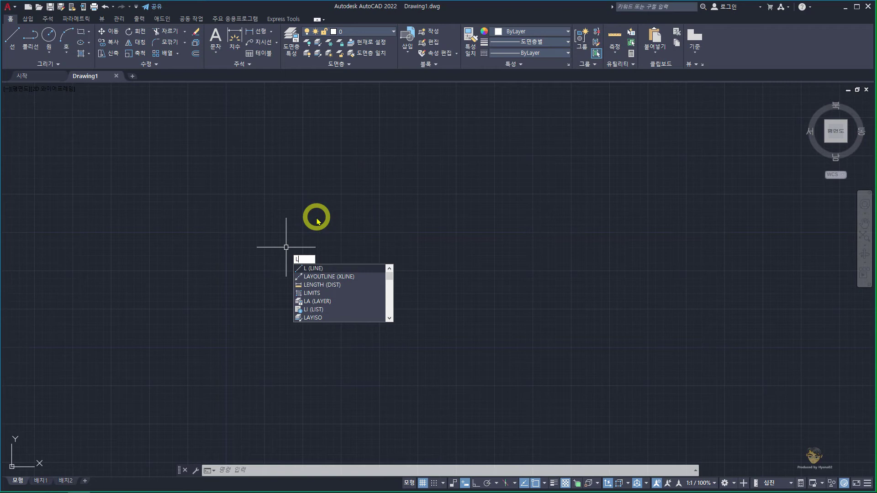
{"action": "key", "text": "Return"}
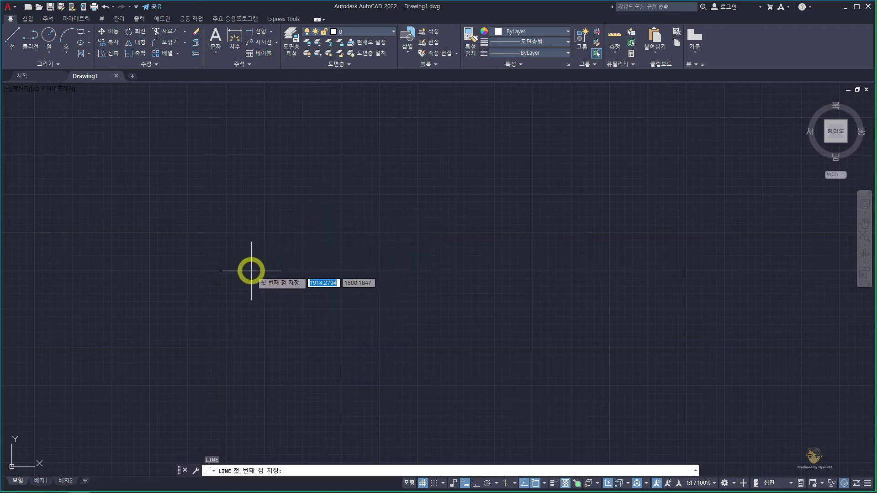
{"action": "left_click", "coordinate": [216, 262]}
{"action": "left_click", "coordinate": [288, 187]}
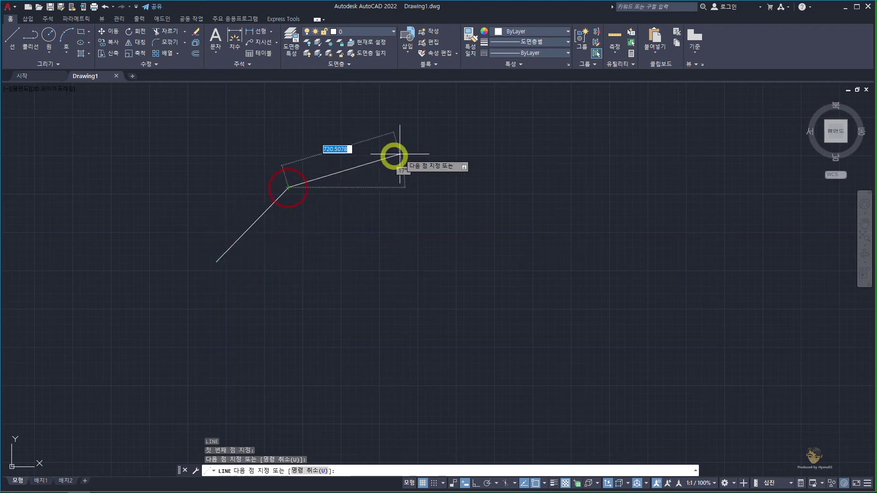
{"action": "left_click", "coordinate": [407, 155]}
{"action": "left_click", "coordinate": [459, 203]}
{"action": "left_click", "coordinate": [447, 320]}
{"action": "left_click", "coordinate": [281, 355]}
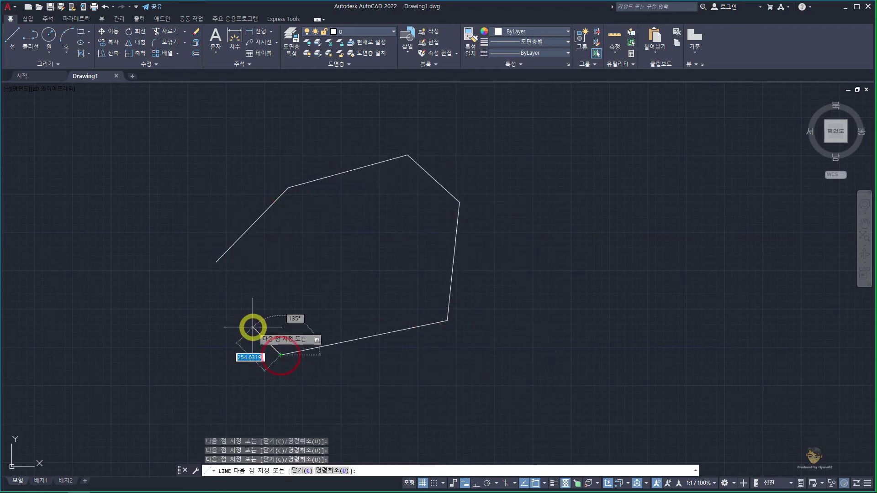
{"action": "type", "text": "c"}
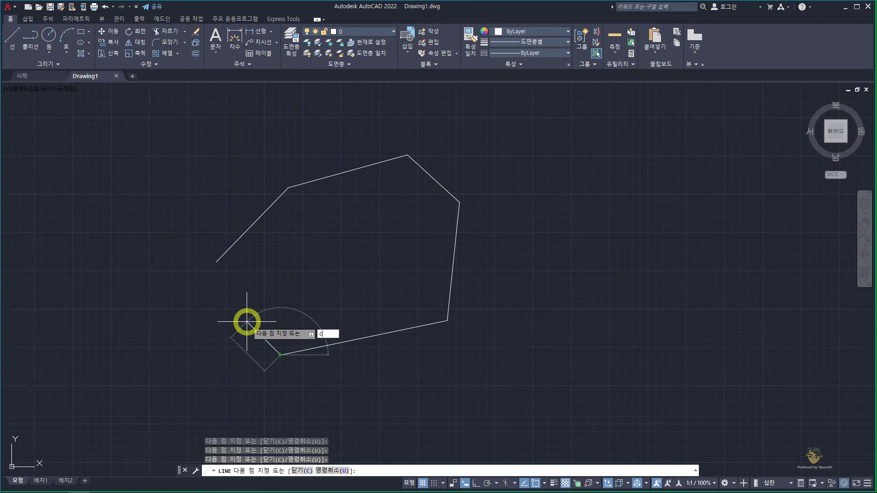
{"action": "key", "text": "Return"}
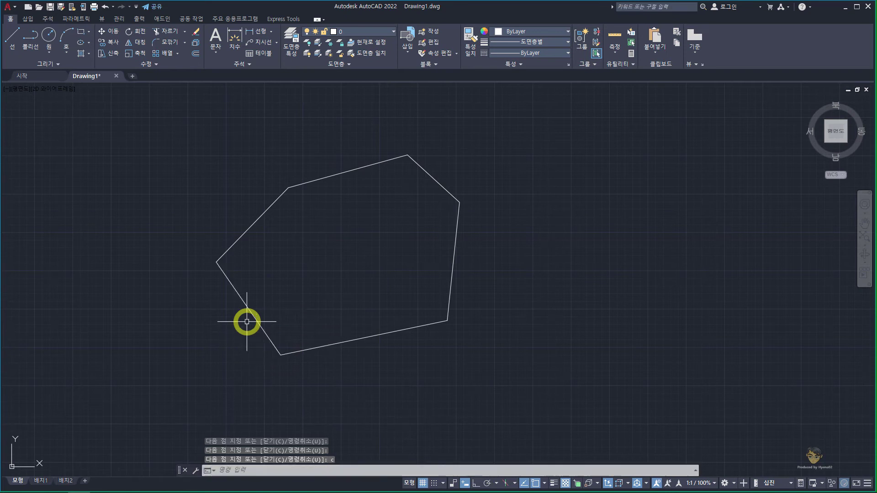